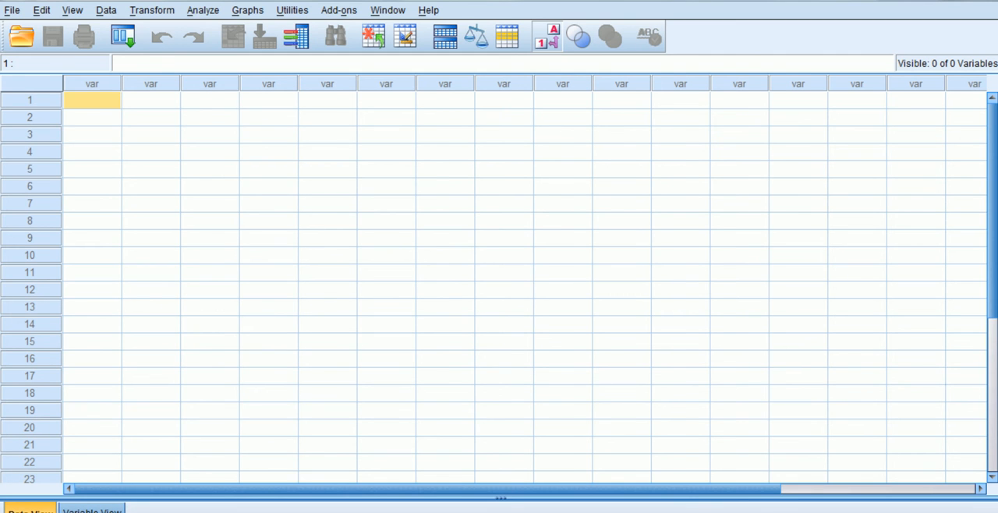
Step: Define three variables named outcome, generation and frequency in the variable definitions
left_click(92, 510)
left_click(97, 80)
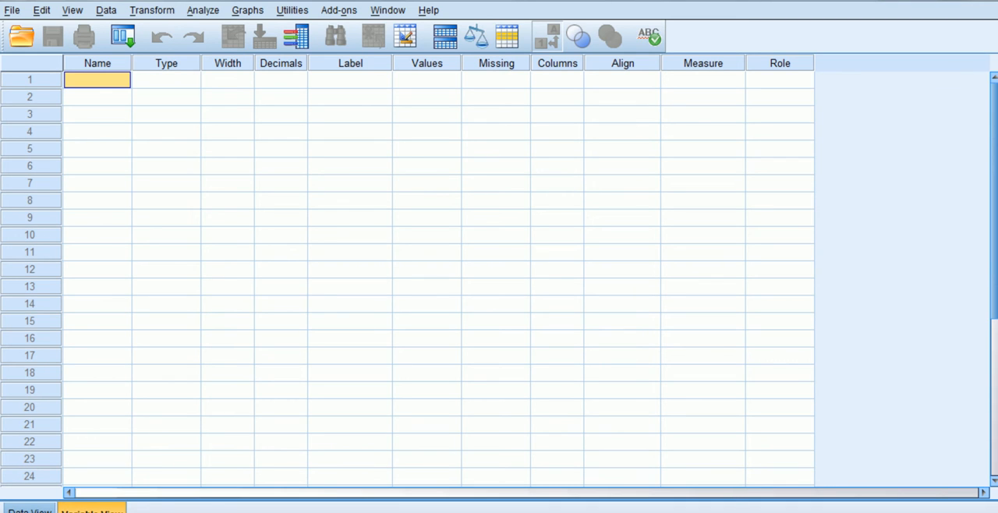
type("out")
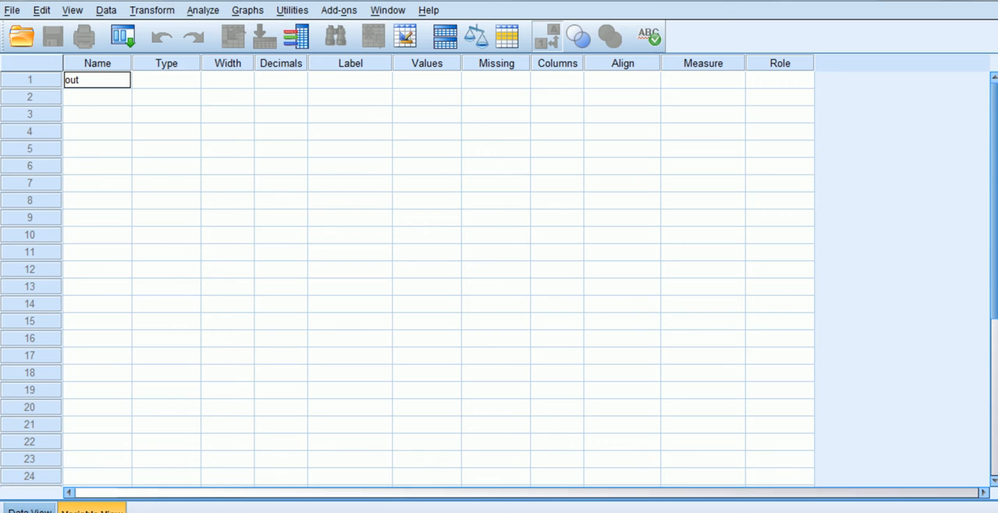
type("come")
key("Return")
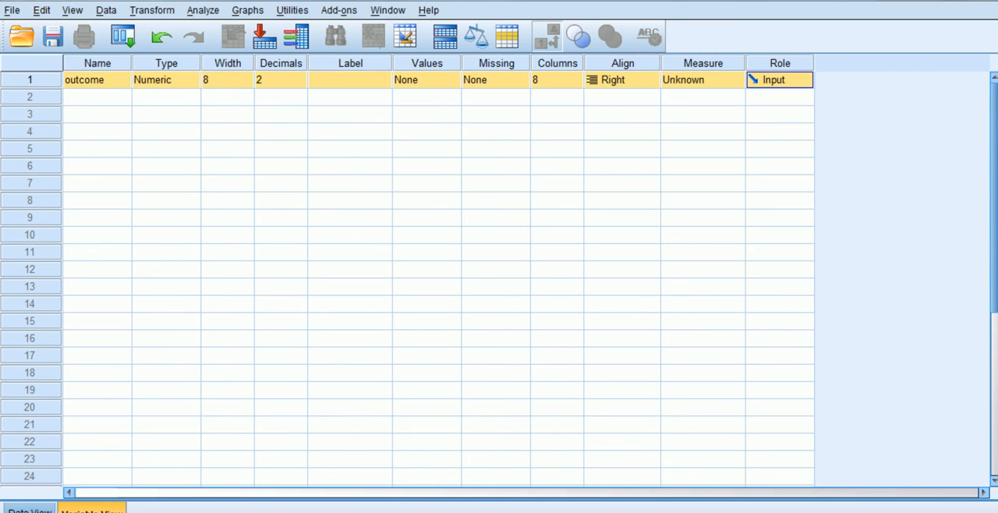
type("g")
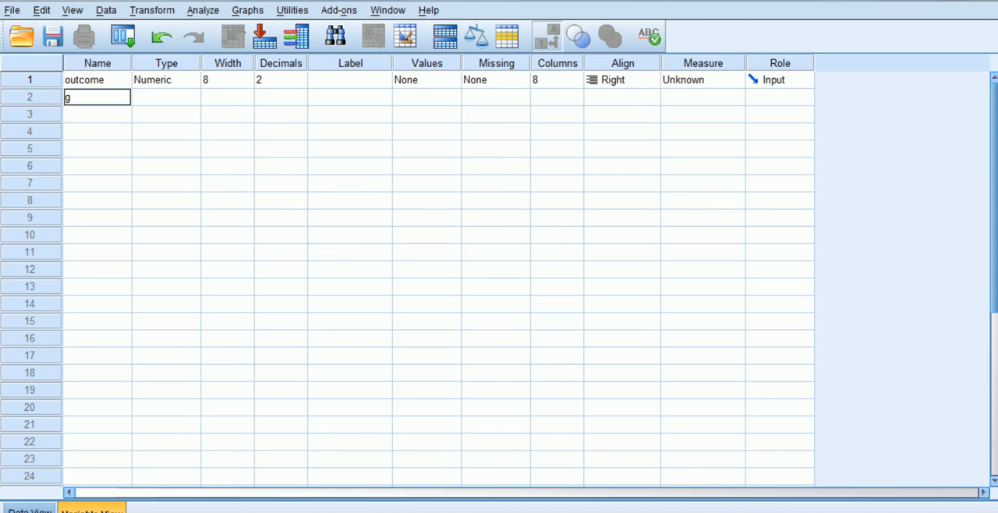
type("eneration")
key("Return")
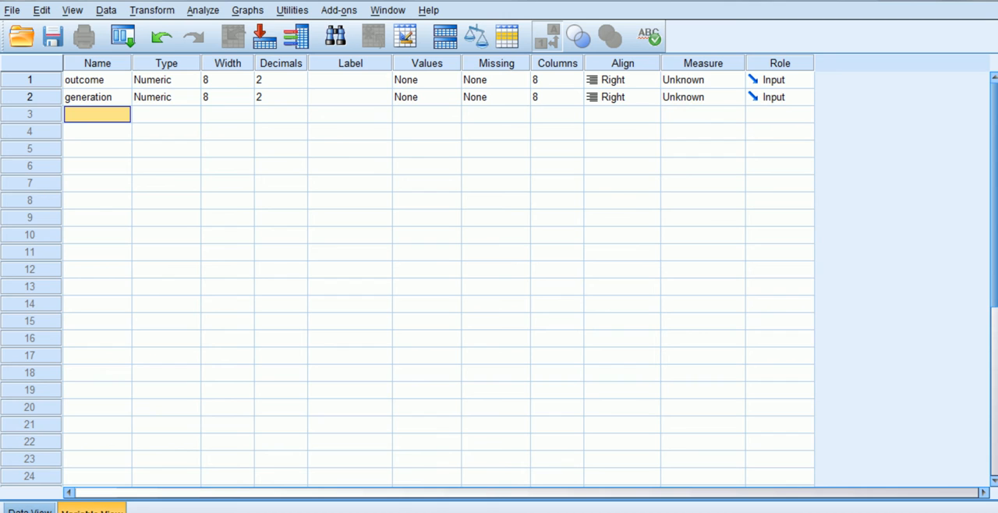
type("freq")
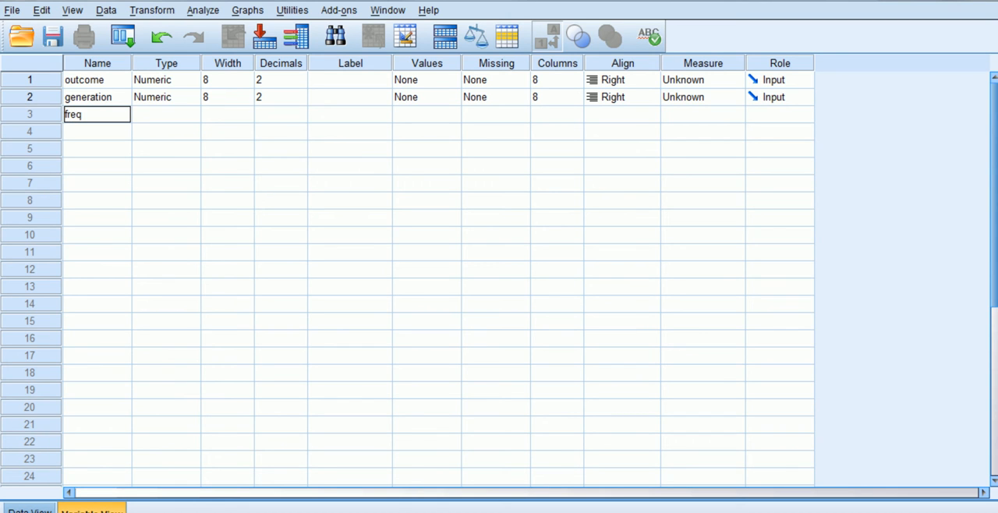
type("uency")
left_click(227, 218)
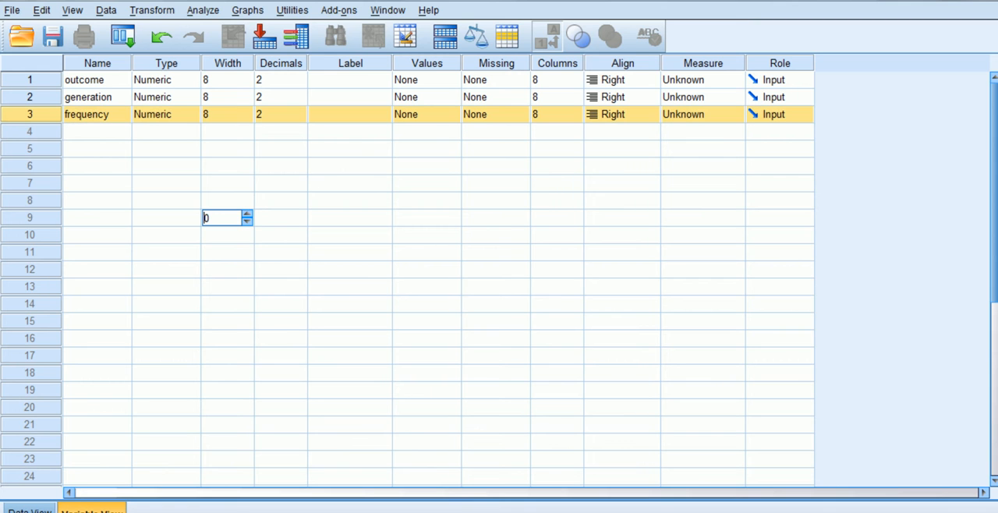
Step: Add the value label 1 = "panic attack" for the outcome variable
left_click(350, 80)
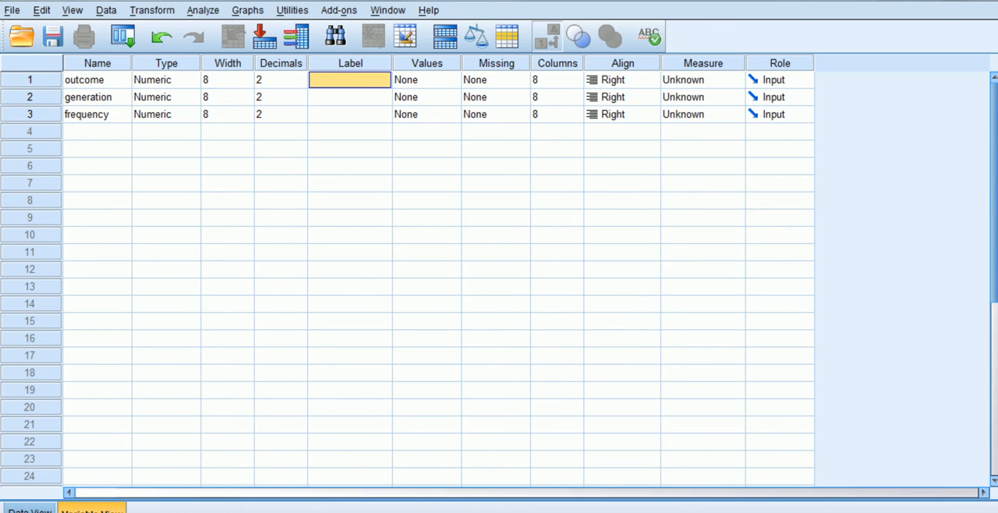
left_click(429, 81)
left_click(452, 80)
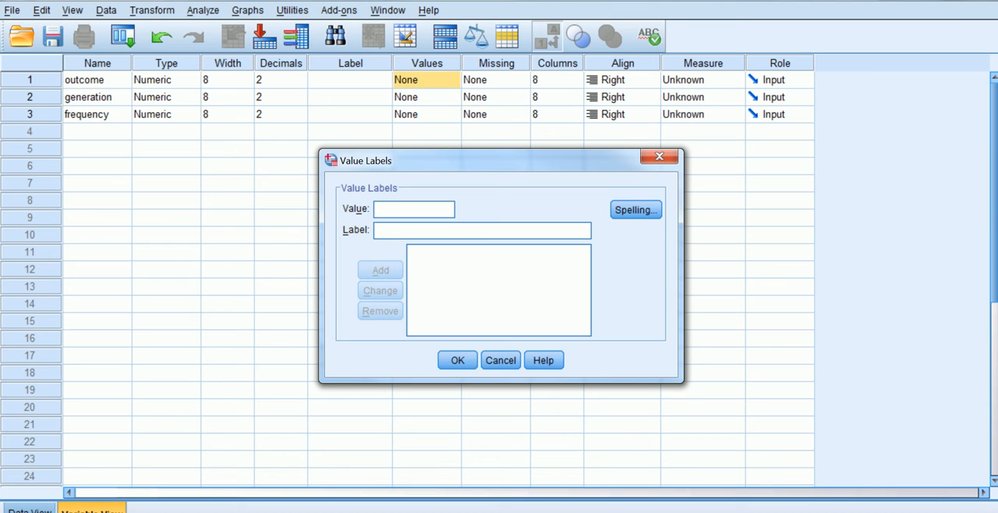
type("1")
left_click(383, 231)
type("pan")
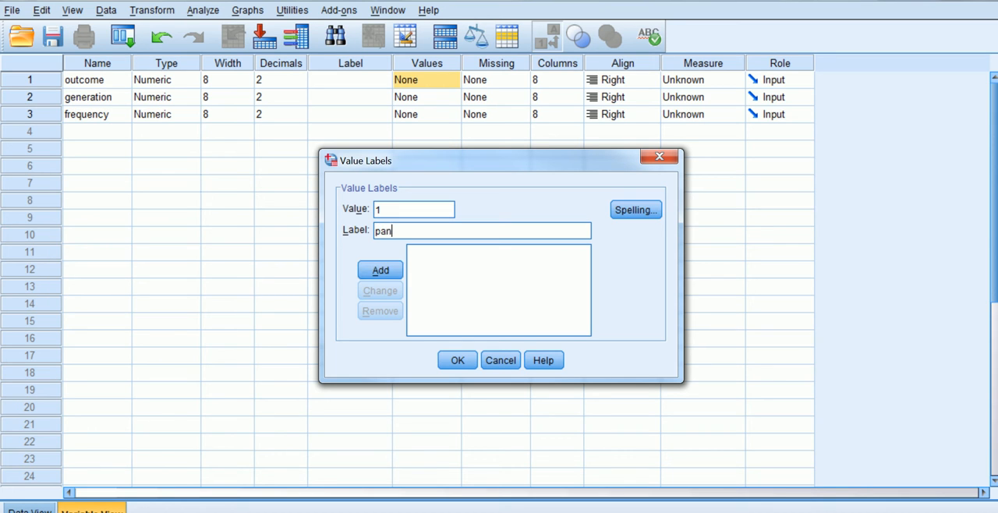
type("ic attack")
left_click(380, 270)
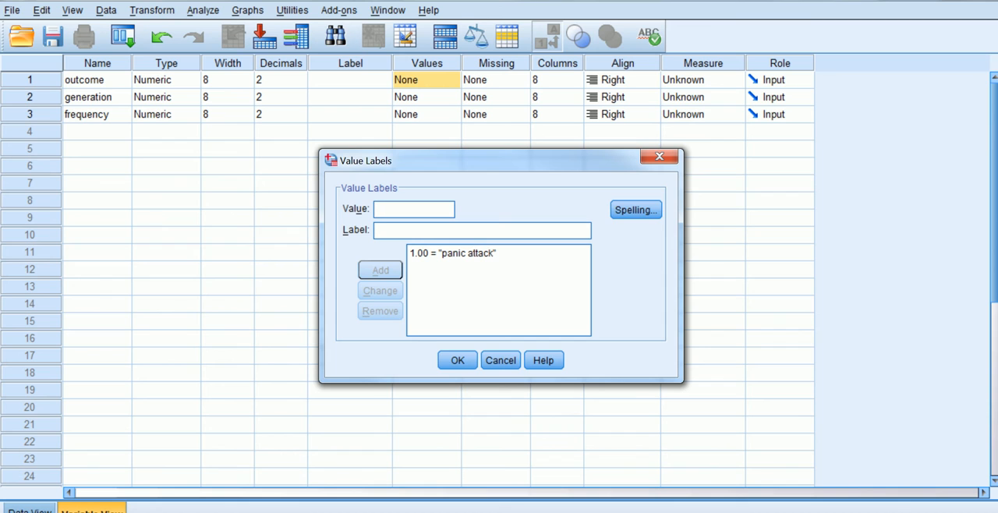
Step: Add the value label 2 = "no panic attack" for the outcome variable and accept its labels
type("2")
key("Tab")
type("no ")
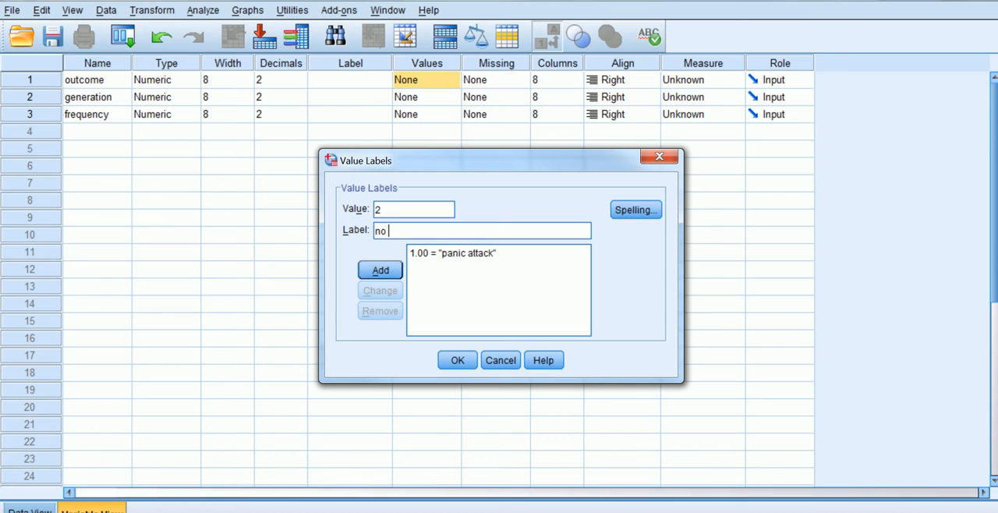
type("panic attach")
key("BackSpace")
type("k")
left_click(381, 270)
left_click(458, 360)
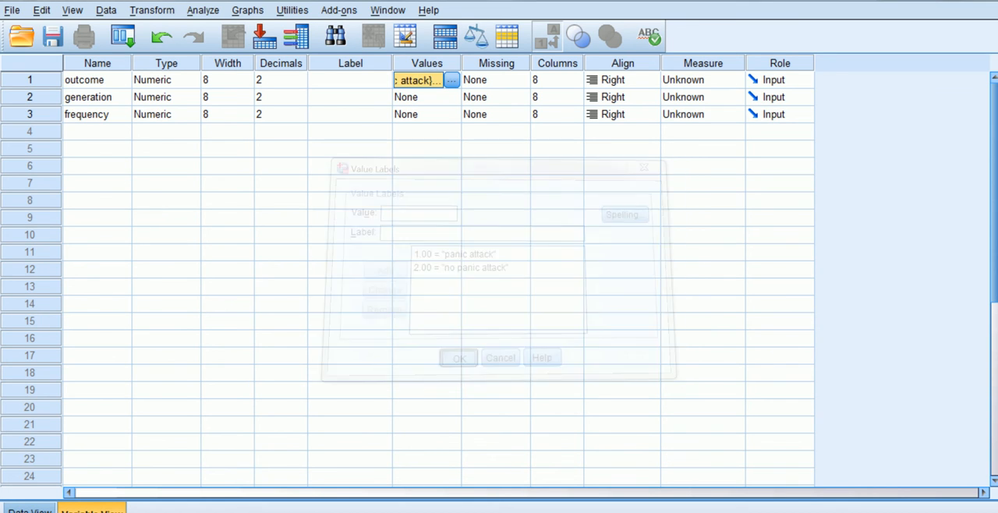
Step: Add the value label 1 = "first generation" for the generation variable
left_click(429, 97)
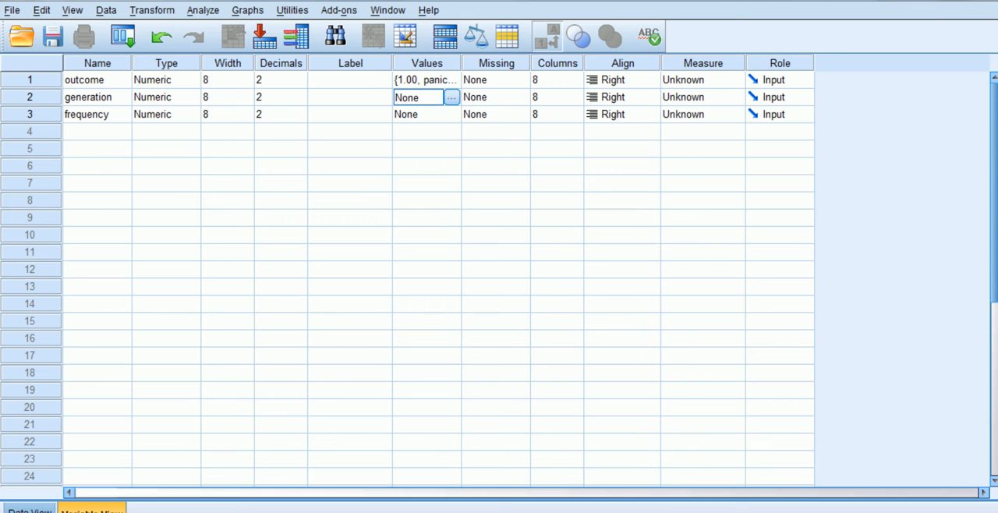
left_click(452, 98)
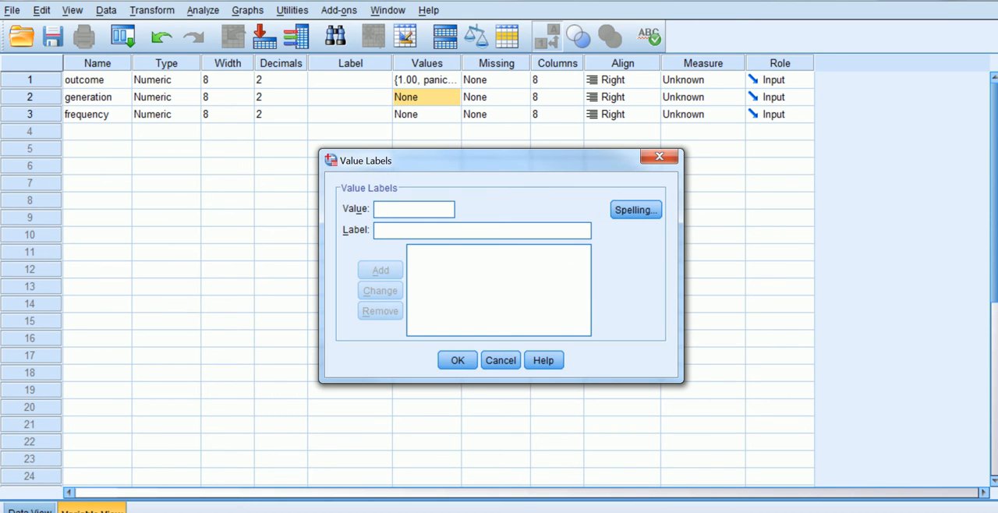
type("1")
key("Tab")
type("first g")
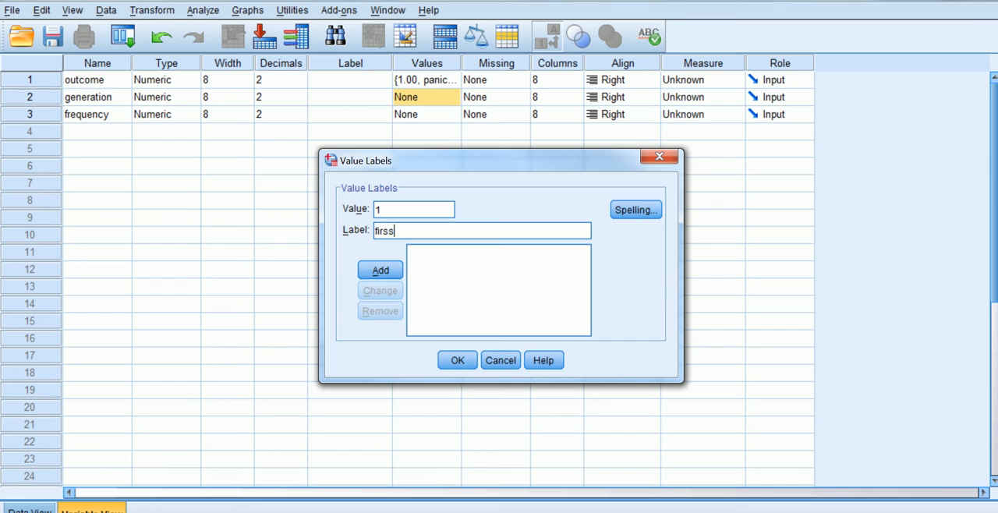
type("eneration")
key("alt+a")
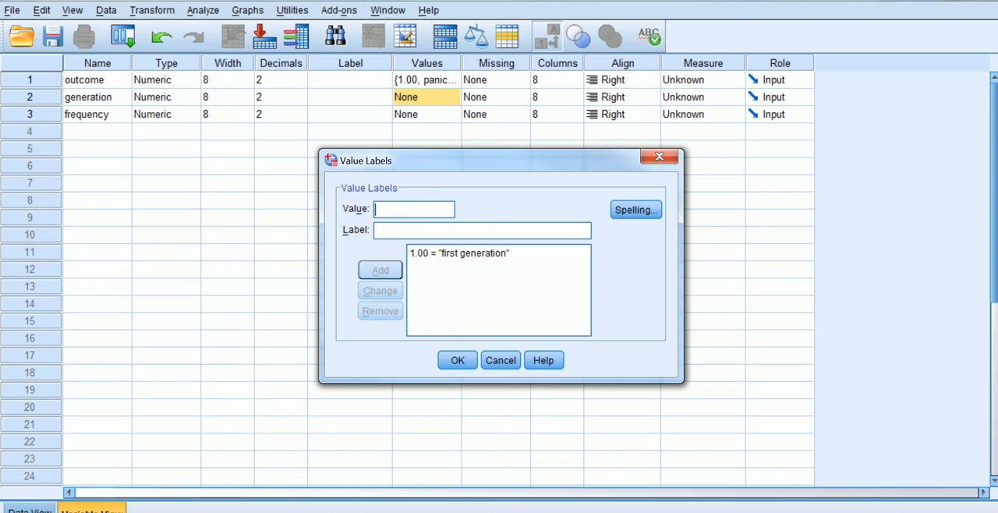
Step: Add the value label 2 = "not first generation" for the generation variable and accept its labels
type("2")
key("Tab")
type("not")
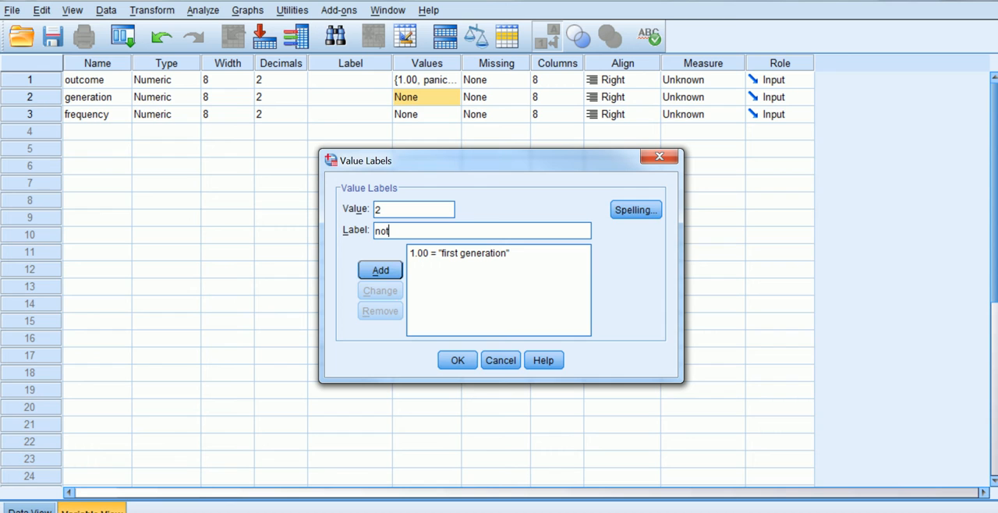
type(" first generation")
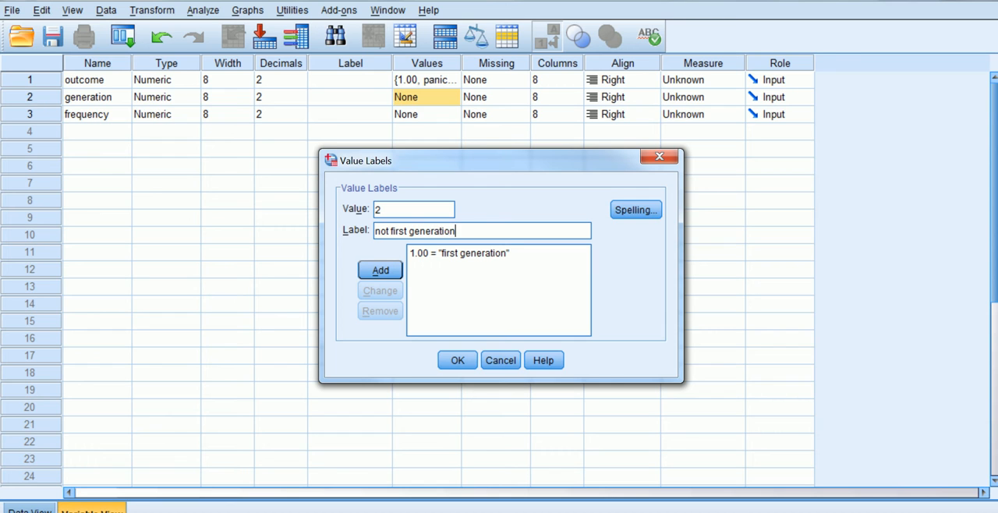
left_click(381, 270)
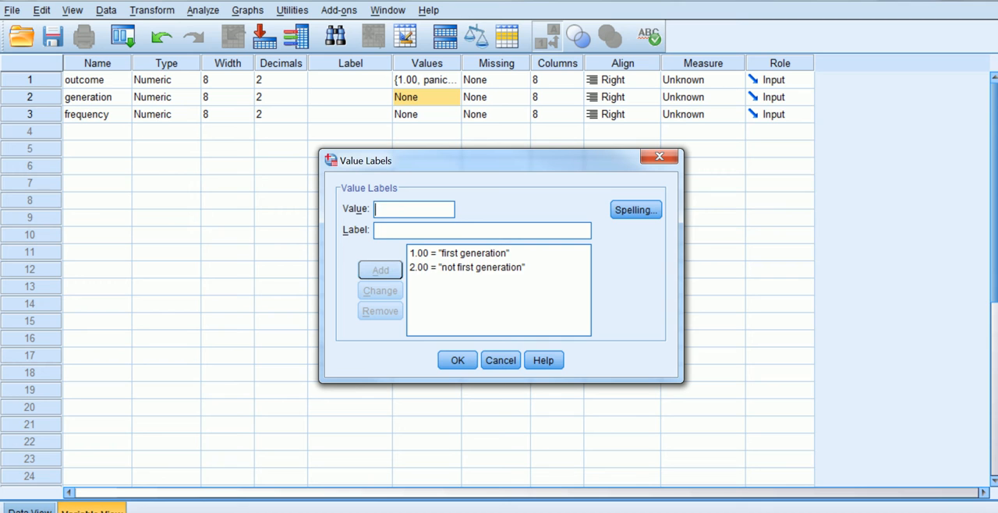
left_click(458, 360)
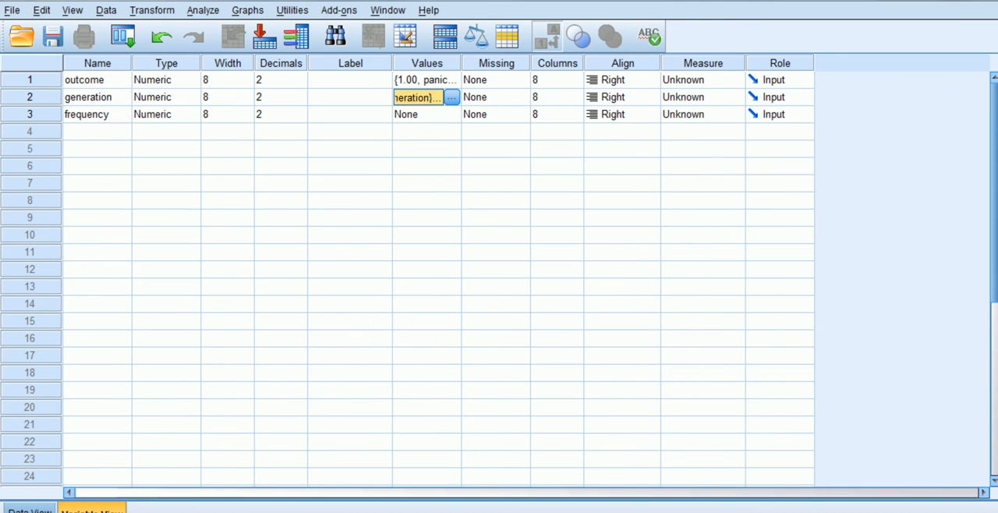
Step: Enter the outcome codes 1, 1, 2 and 2 for cases 1 to 4 in the data grid
left_click(30, 510)
left_click(95, 101)
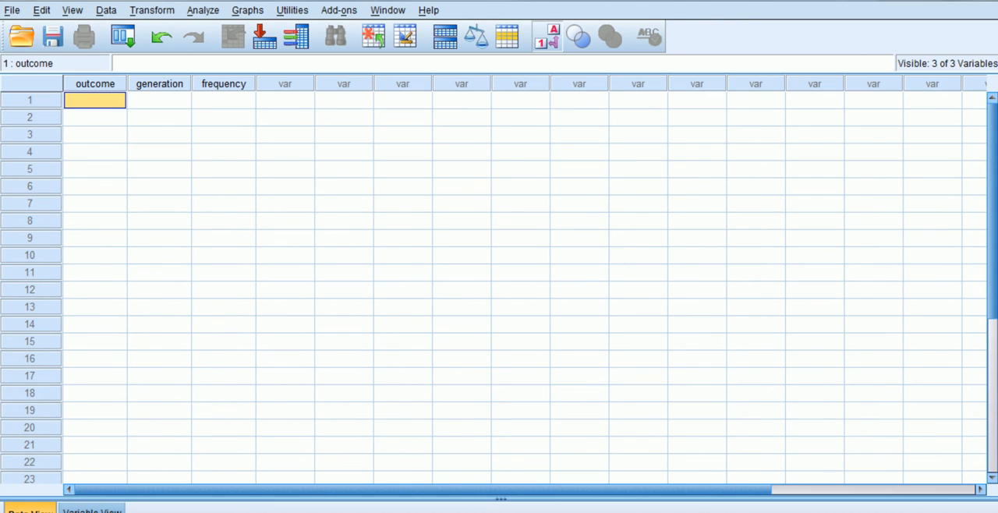
type("1")
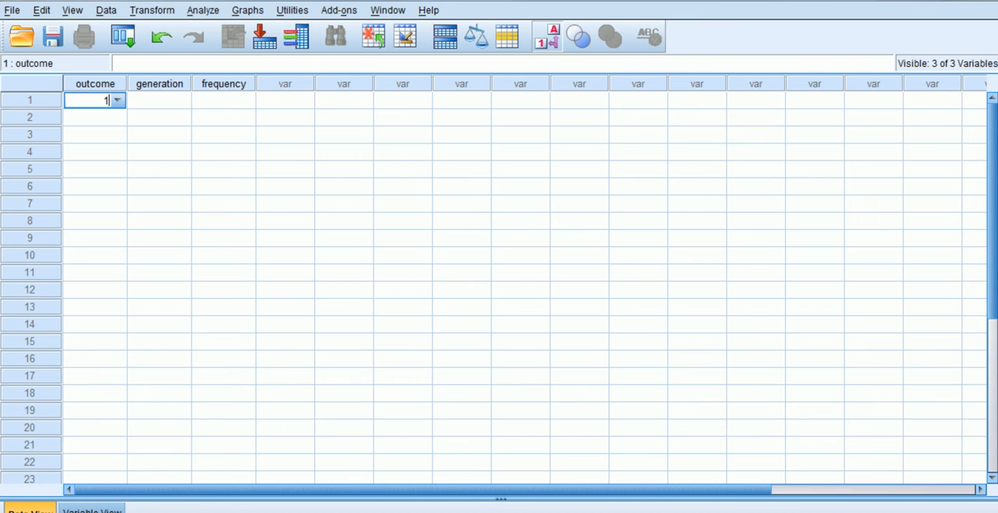
key("Return")
type("1")
key("Return")
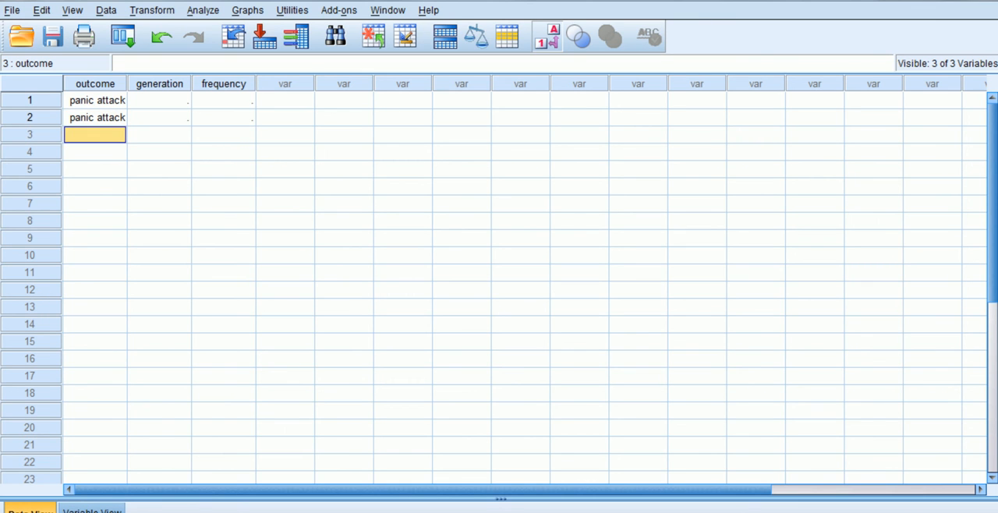
type("2")
key("Return")
type("2")
key("Return")
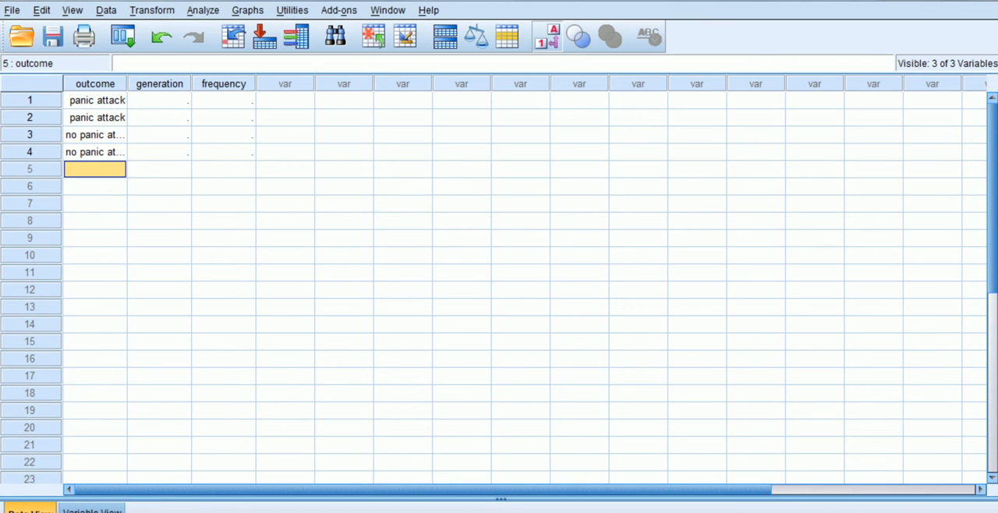
left_click(159, 100)
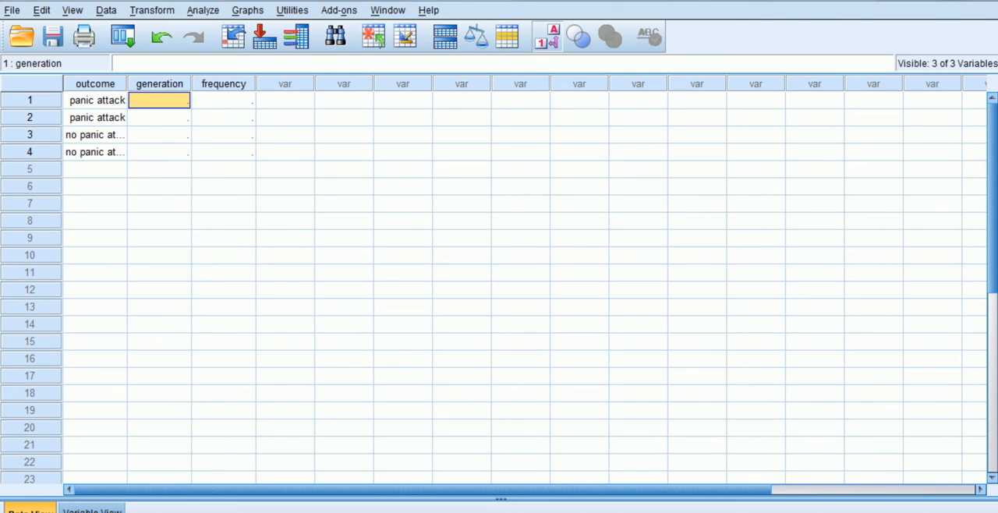
type("11")
key("Return")
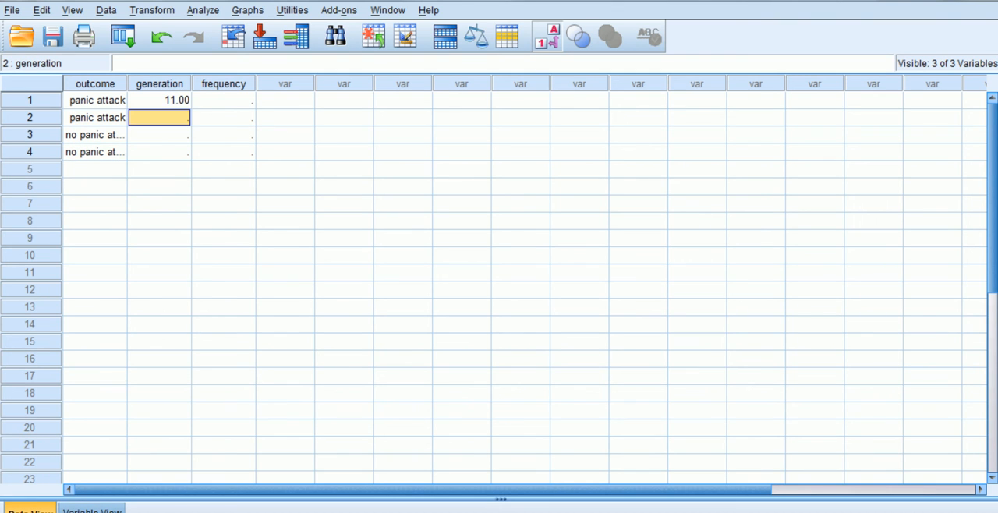
Step: Enter the generation codes 1, 2, 1 and 2 for cases 1 to 4
left_click(160, 101)
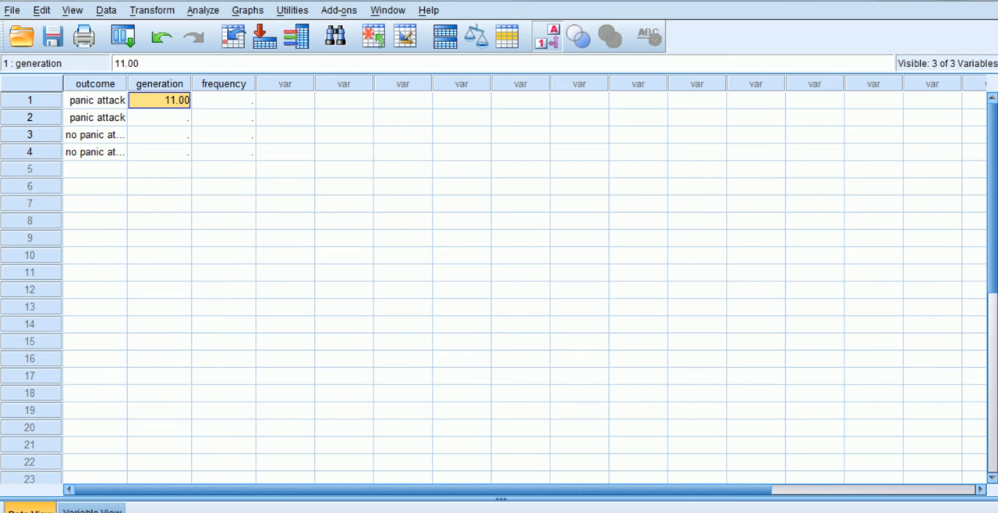
type("1")
key("Return")
type("2")
key("Return")
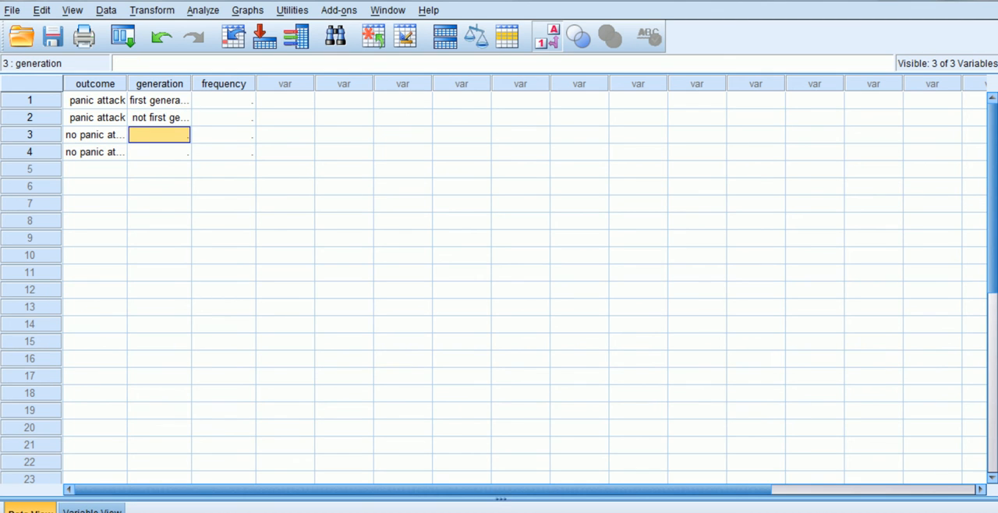
type("1")
key("Return")
type("2")
key("Return")
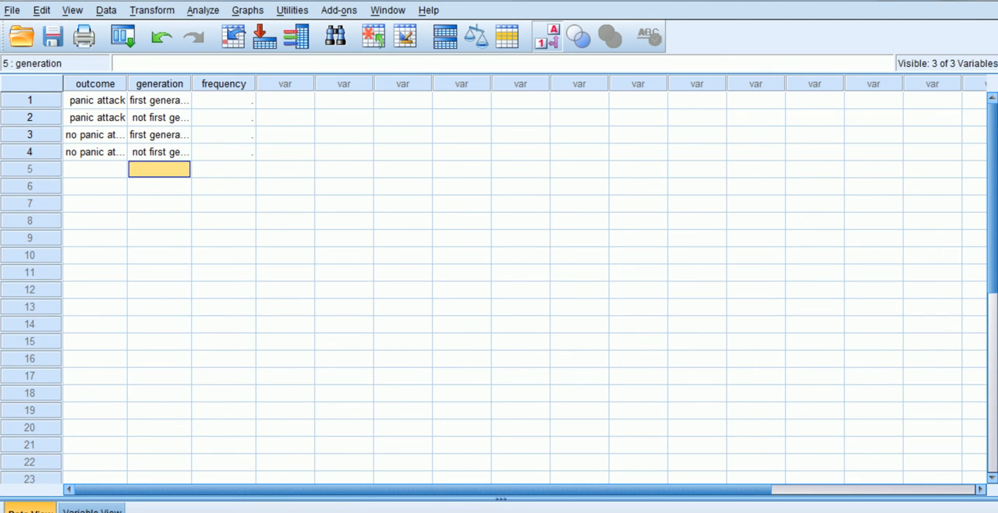
Step: Enter the frequencies 25, 8, 321 and 312 for cases 1 to 4
left_click(224, 101)
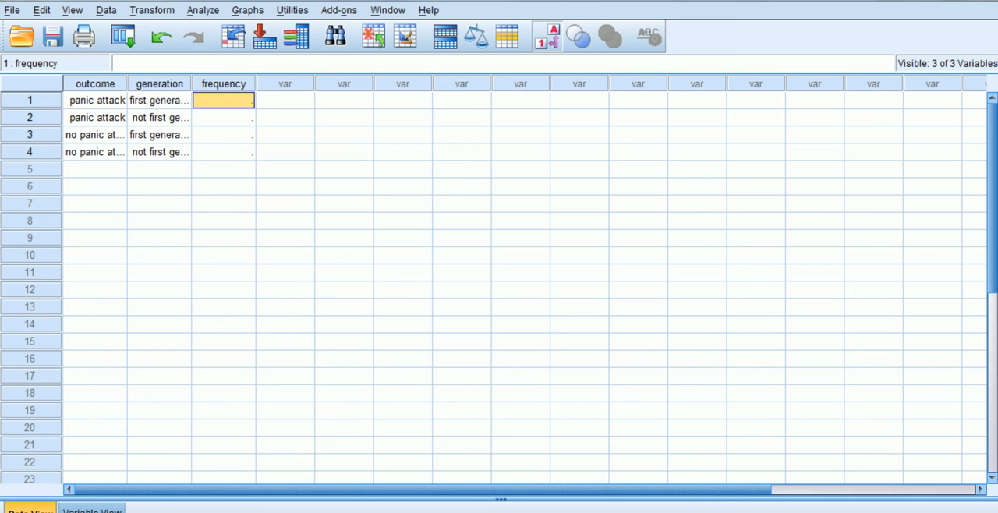
type("25")
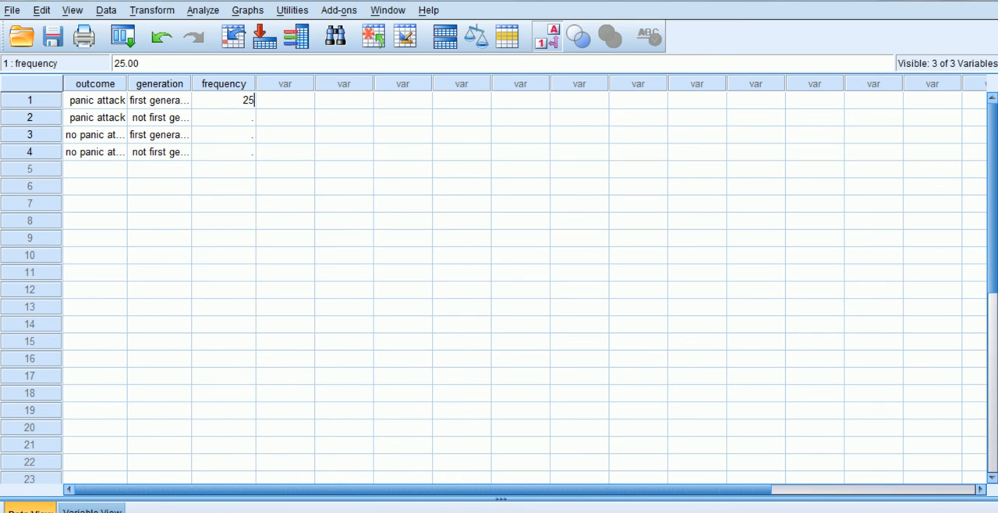
key("Return")
type("8")
key("Return")
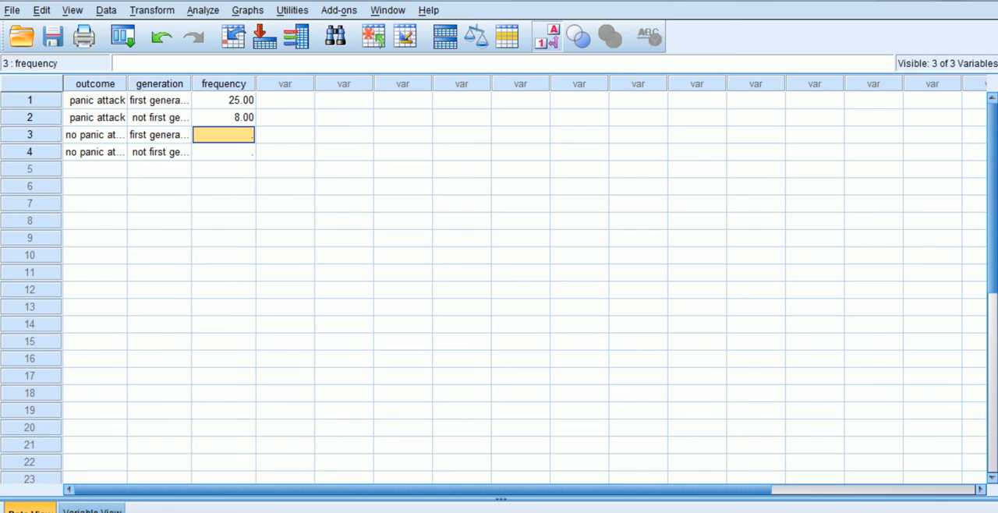
type("321")
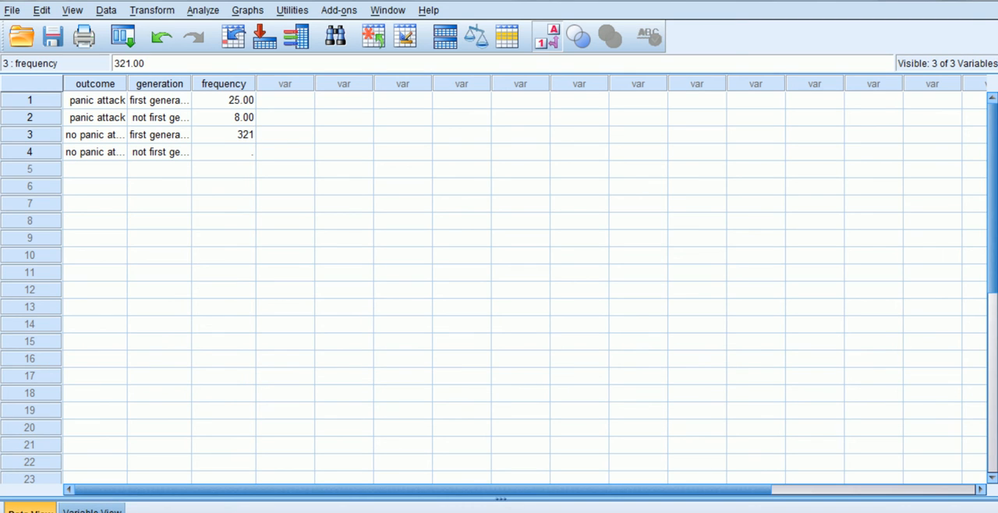
key("Return")
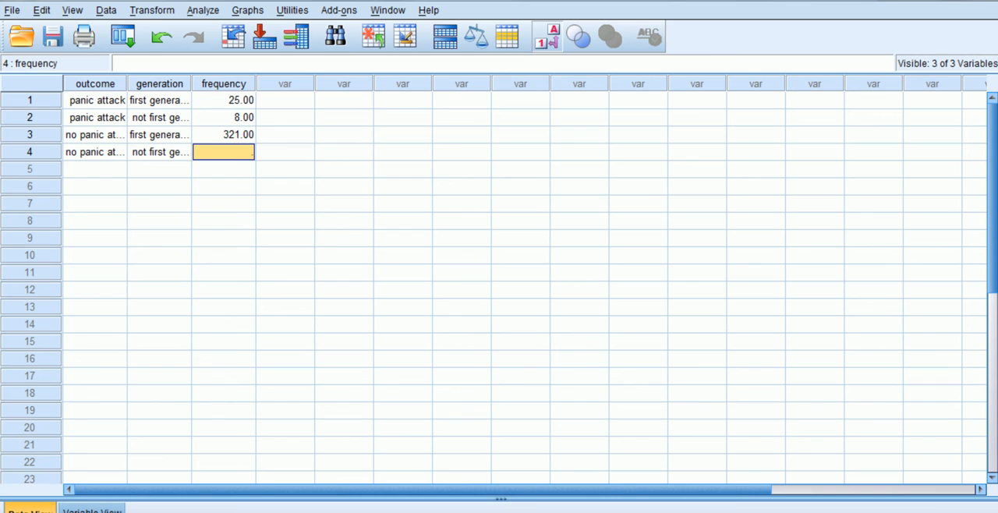
type("312")
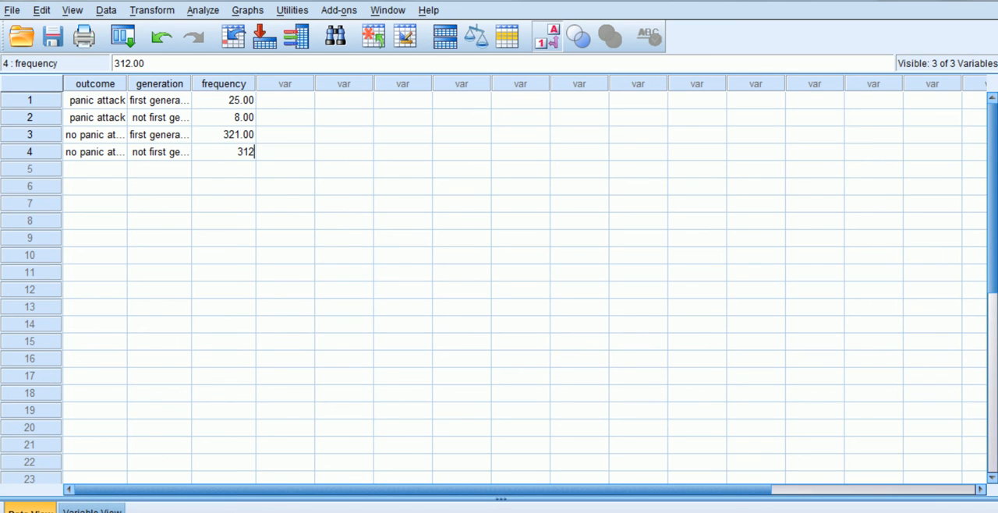
key("Return")
key("Return")
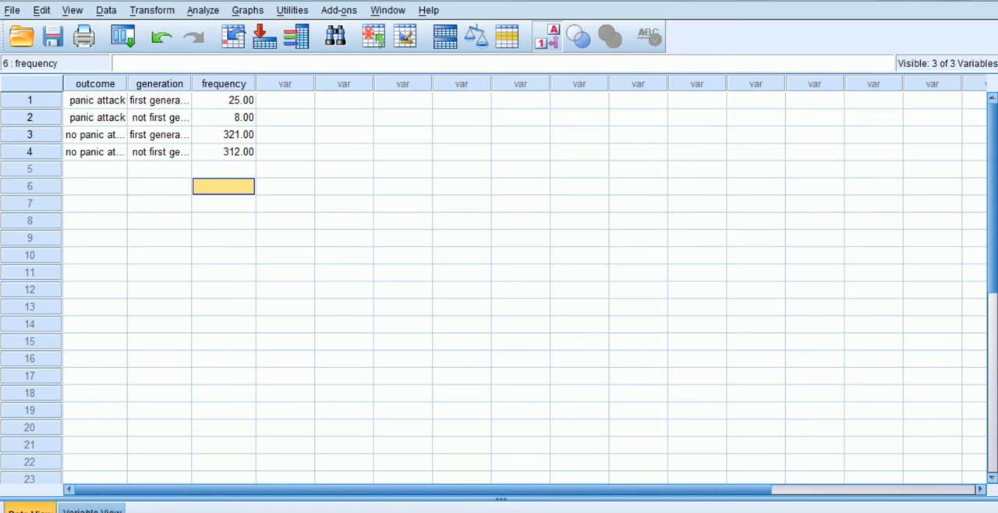
Step: Weight the cases by the frequency variable
left_click(106, 10)
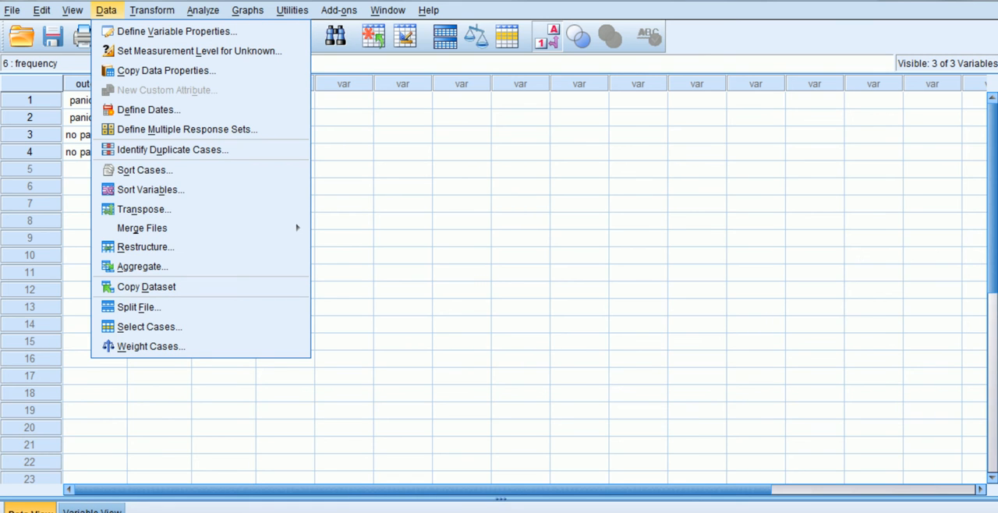
left_click(151, 347)
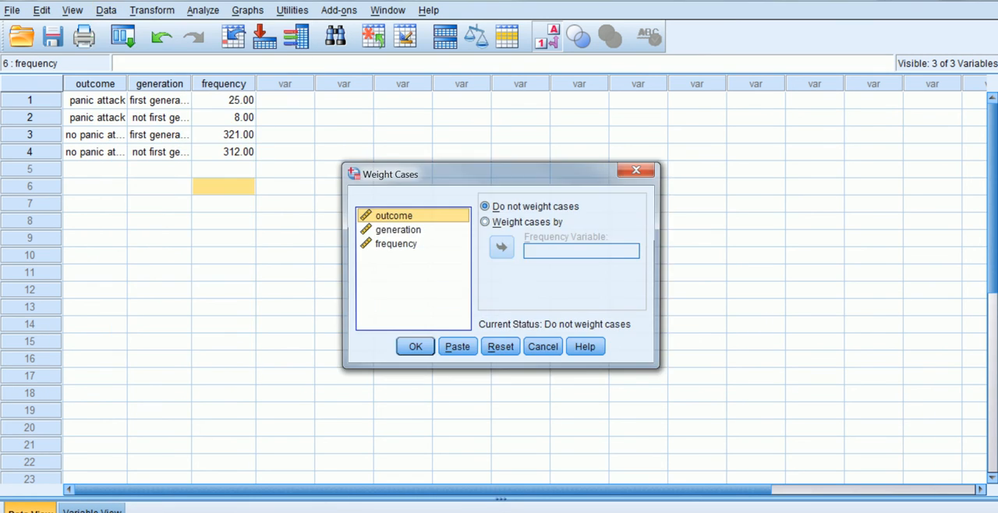
left_click(394, 243)
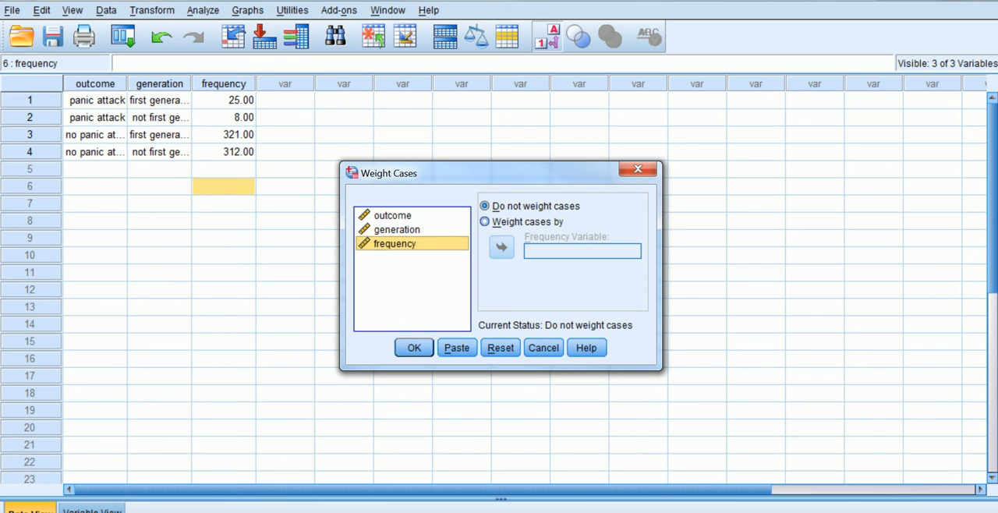
left_click(485, 222)
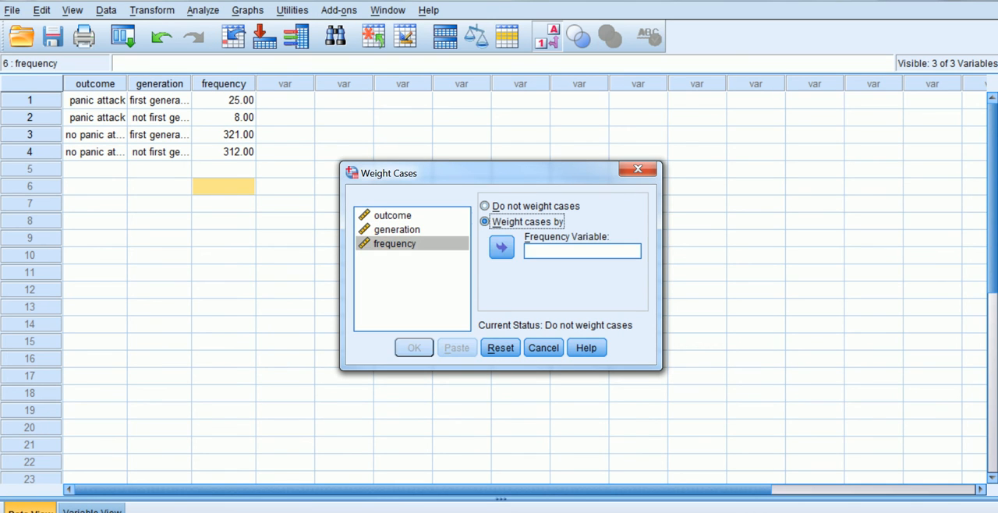
left_click(502, 247)
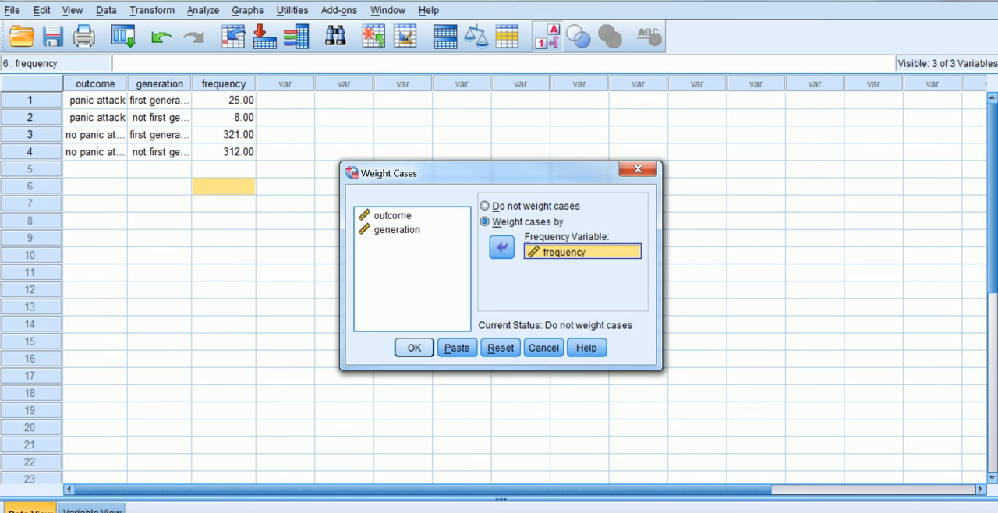
left_click(414, 348)
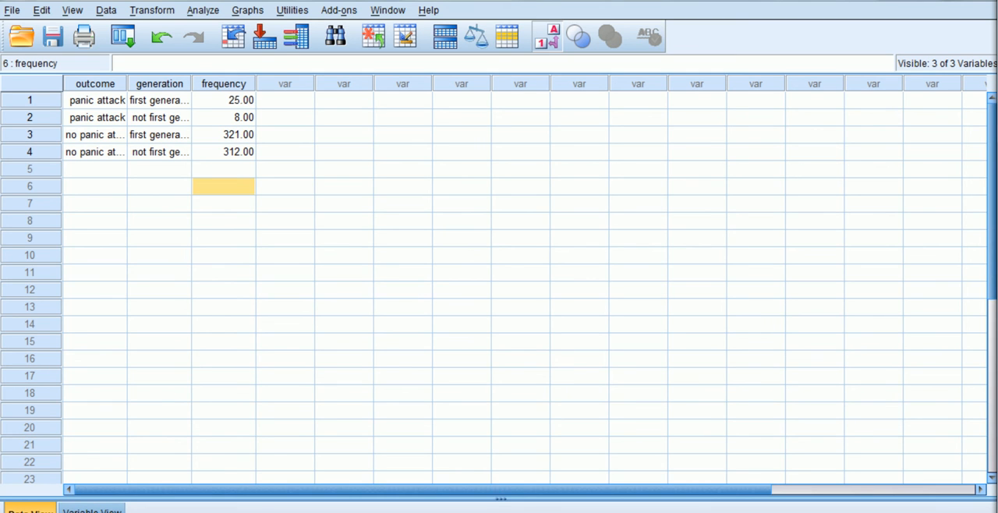
Step: Set up a Crosstabs analysis with generation as the row variable and outcome as the column variable
left_click(203, 11)
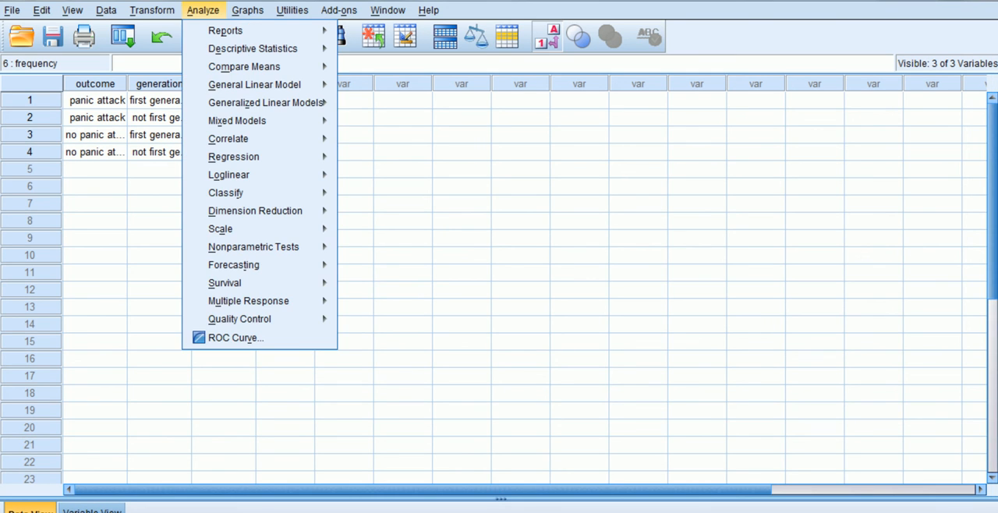
mouse_move(253, 49)
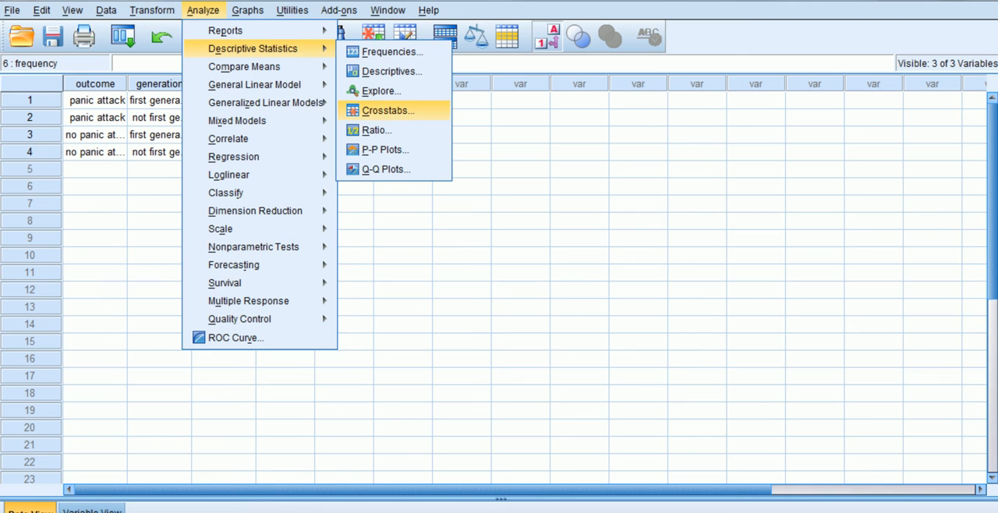
left_click(388, 111)
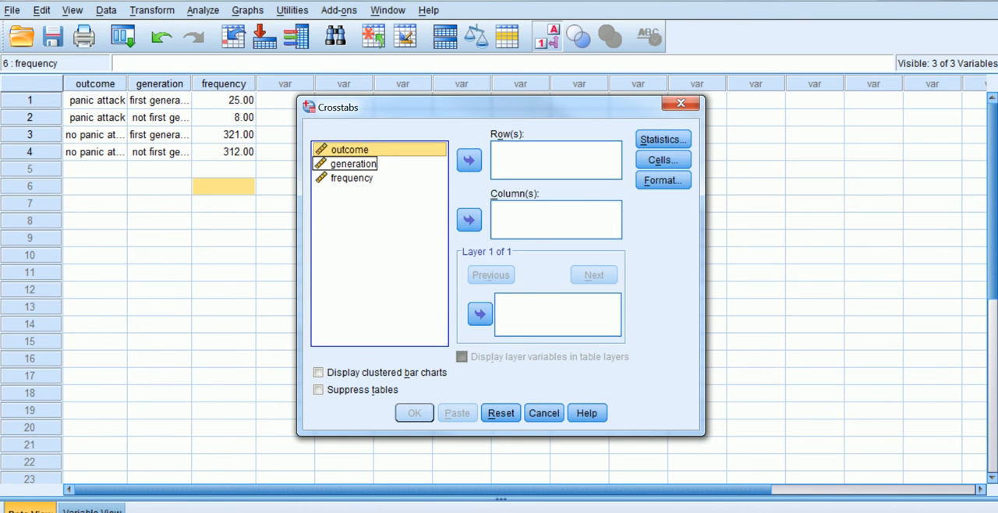
left_click(354, 164)
left_click(469, 161)
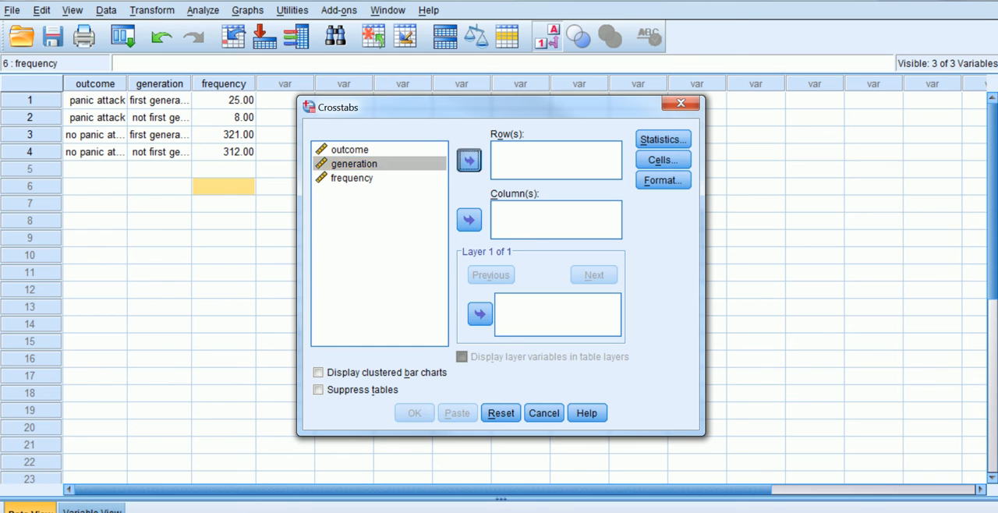
left_click(350, 150)
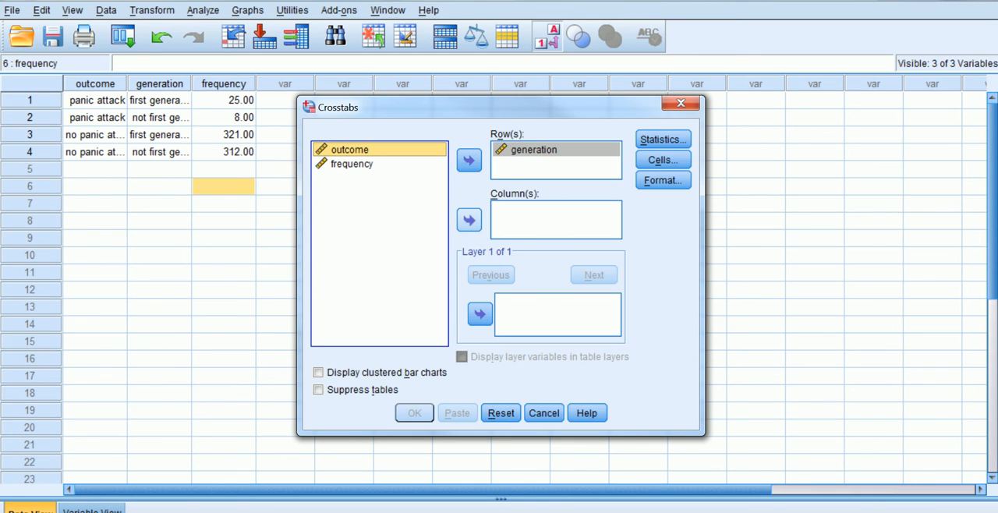
left_click(469, 220)
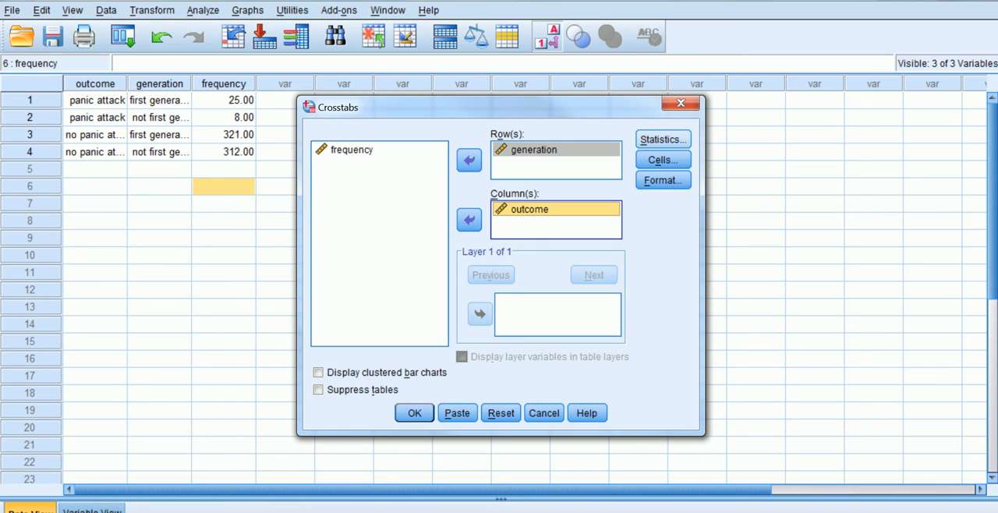
Step: Add the Chi-square statistic to the crosstab, run the analysis and view the chi-square tests table
left_click(663, 140)
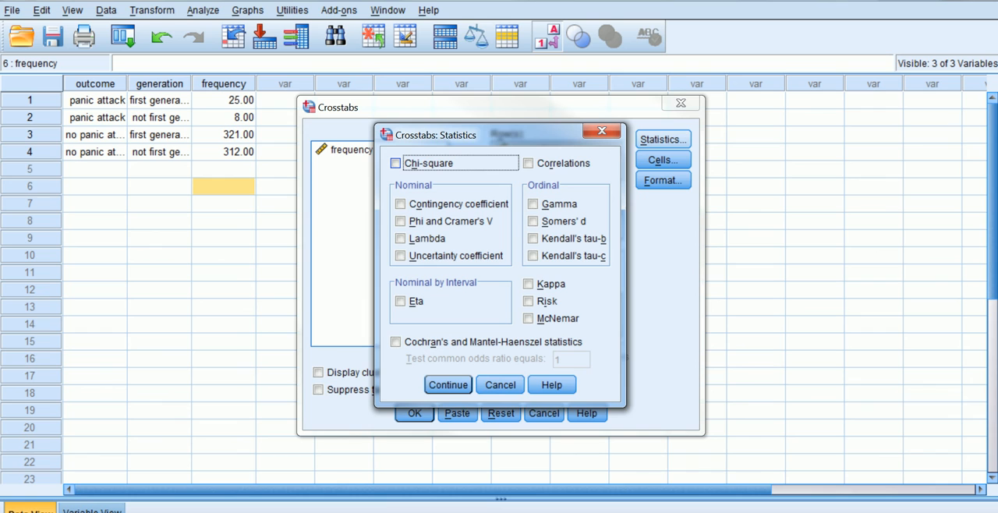
left_click(396, 163)
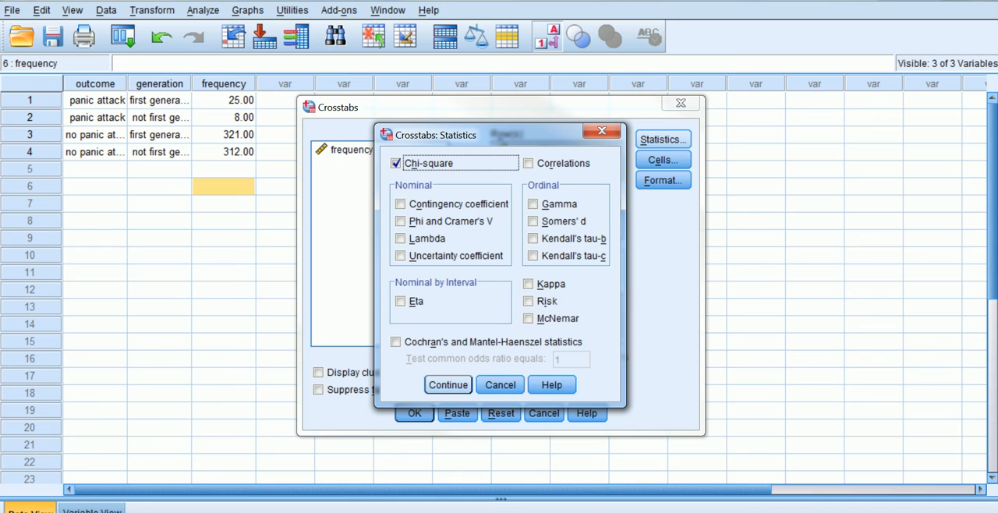
left_click(448, 384)
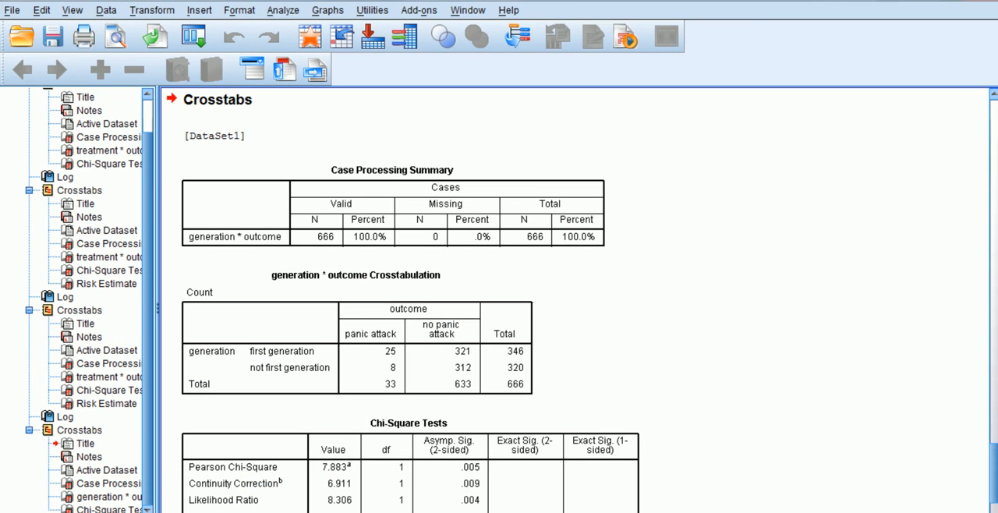
scroll(577, 304, "down", 3)
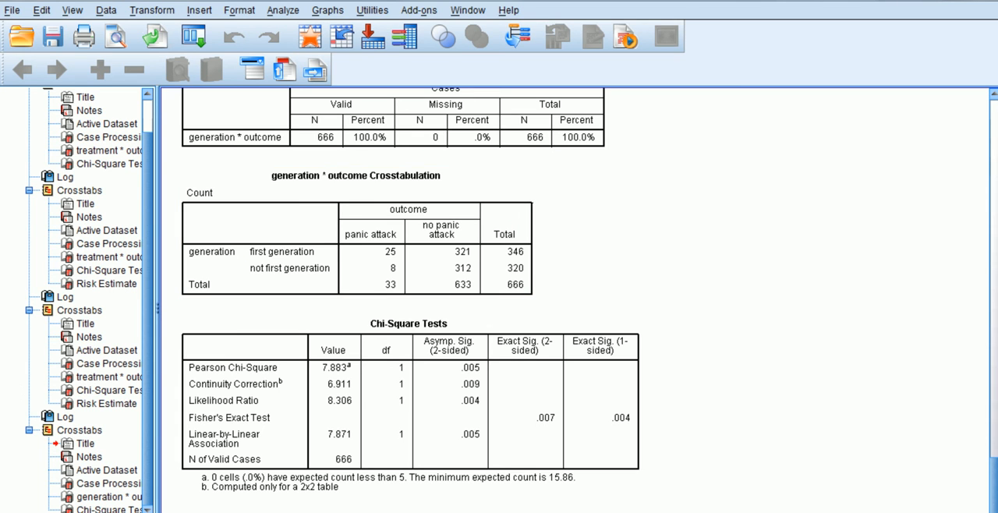
Step: Reopen the generation by outcome Crosstabs setup and add expected counts plus standardized and adjusted standardized residuals to the cell display
left_click(282, 10)
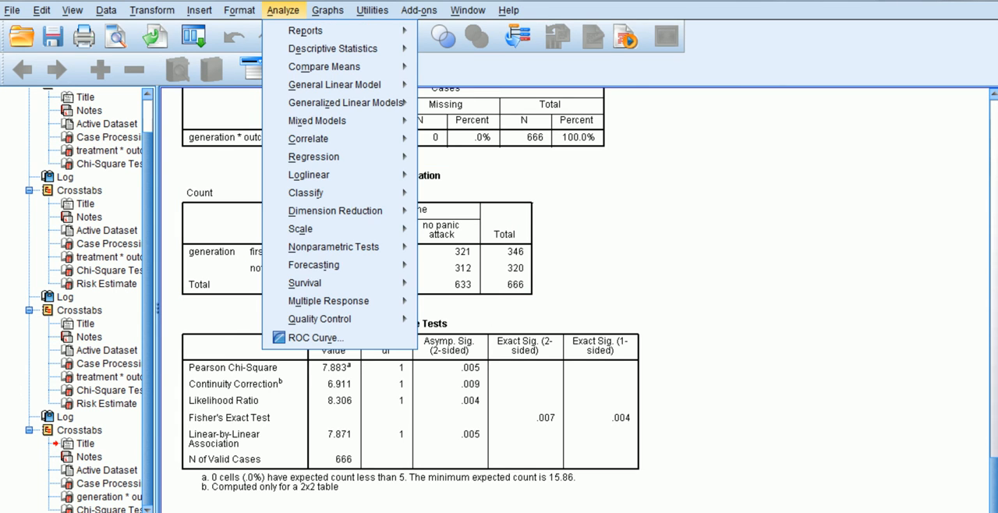
mouse_move(312, 31)
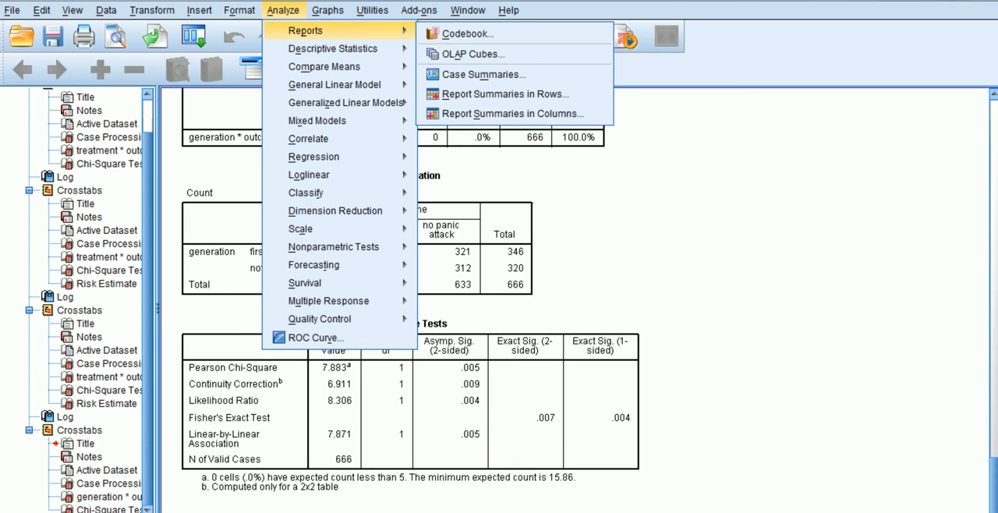
mouse_move(333, 49)
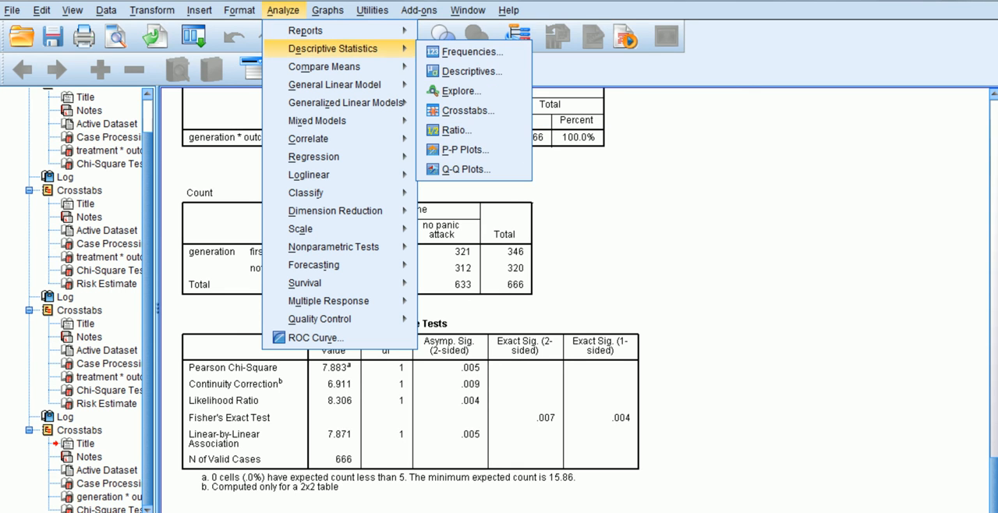
left_click(476, 108)
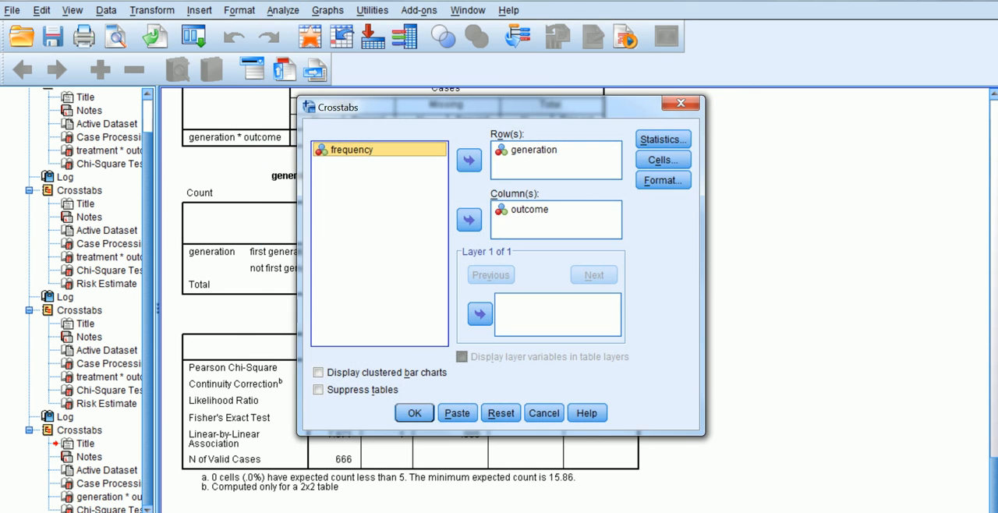
left_click(660, 161)
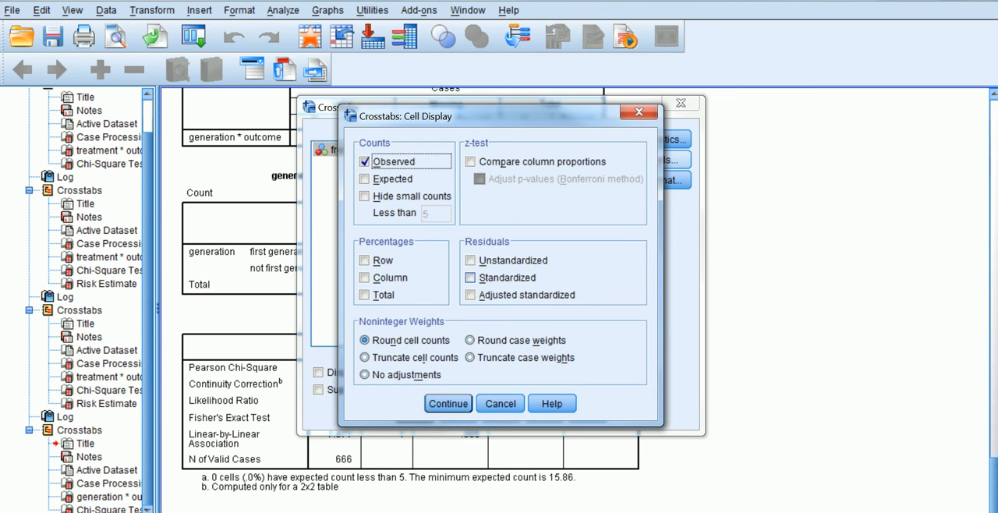
left_click(470, 277)
left_click(470, 295)
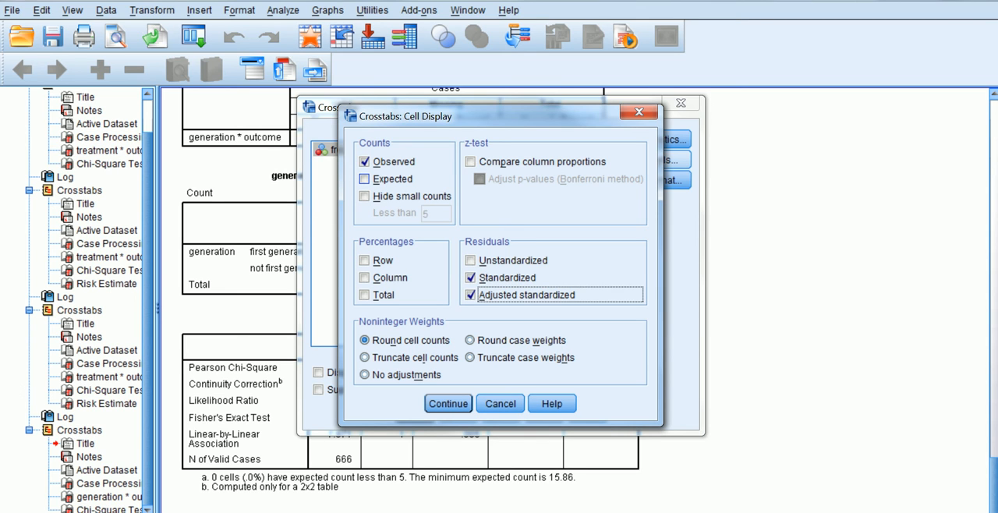
left_click(365, 179)
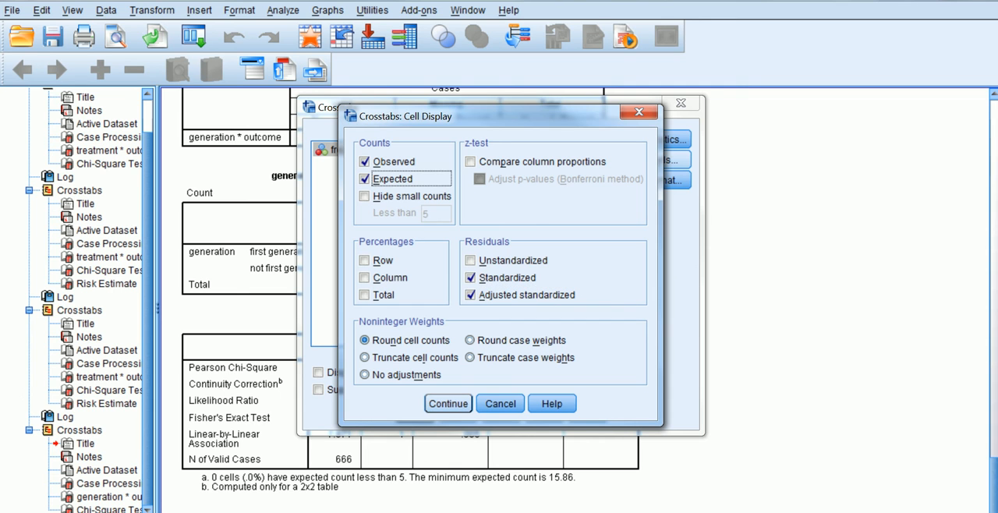
key("Return")
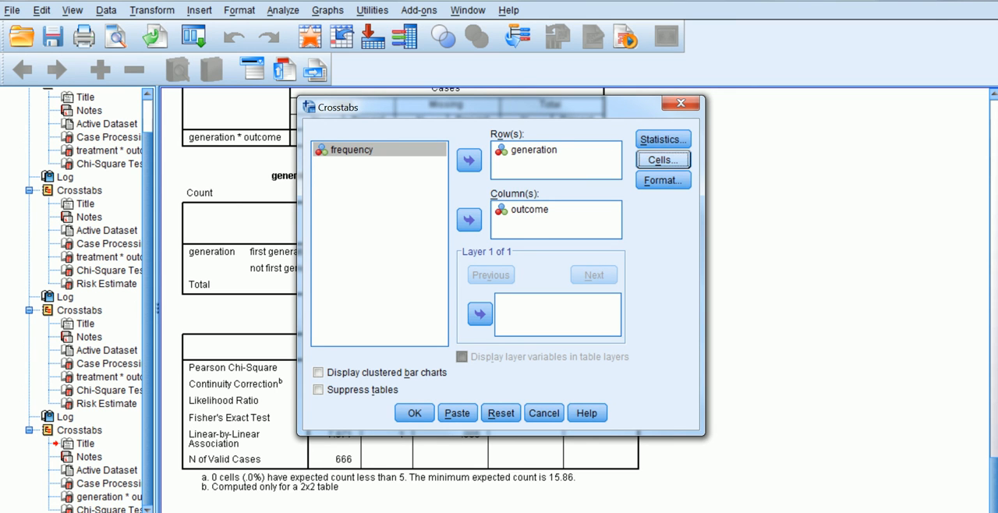
key("Return")
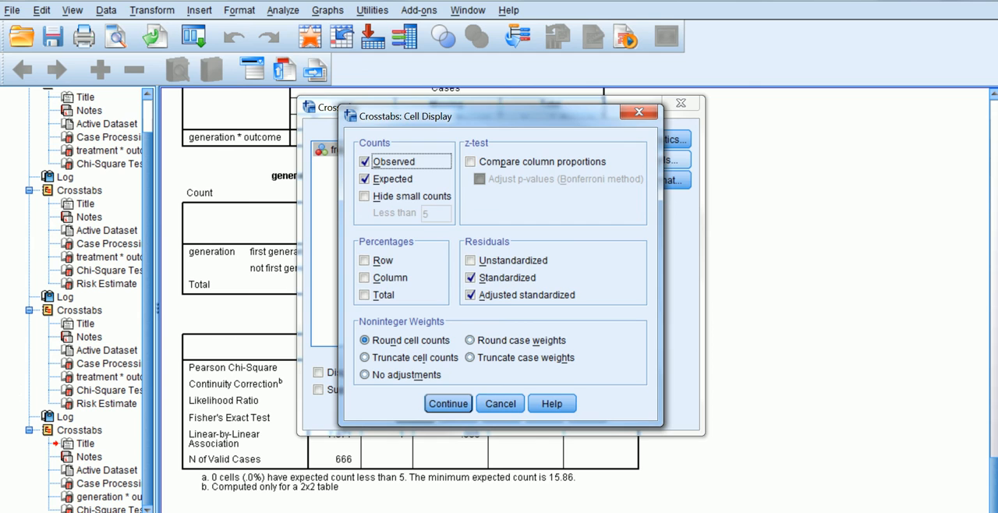
key("Return")
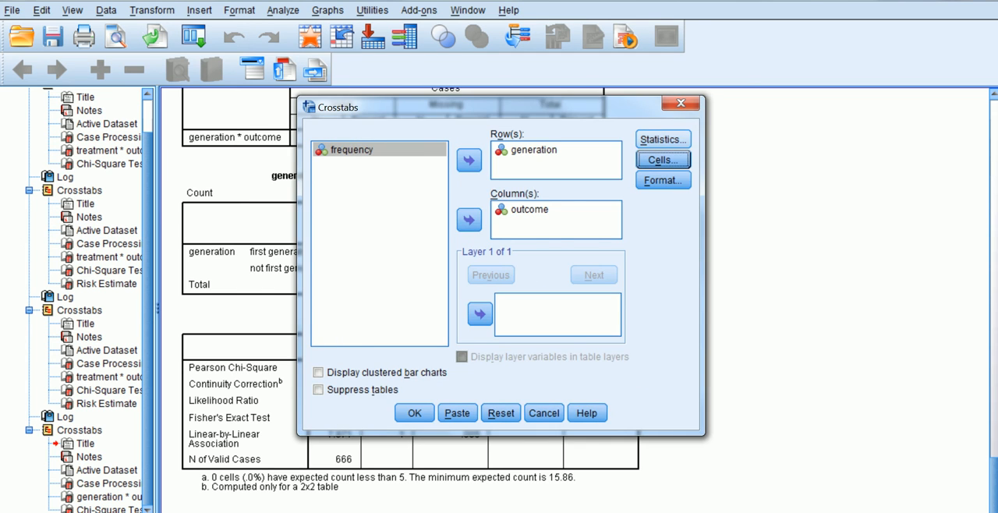
Step: Add the Risk statistic to the crosstab, rerun the analysis and view the risk estimate table
left_click(663, 140)
left_click(529, 301)
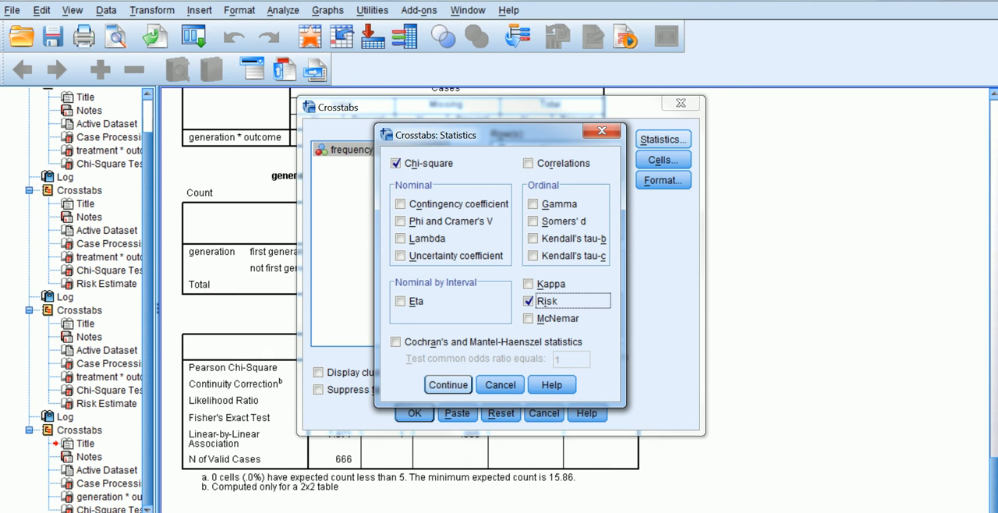
left_click(449, 385)
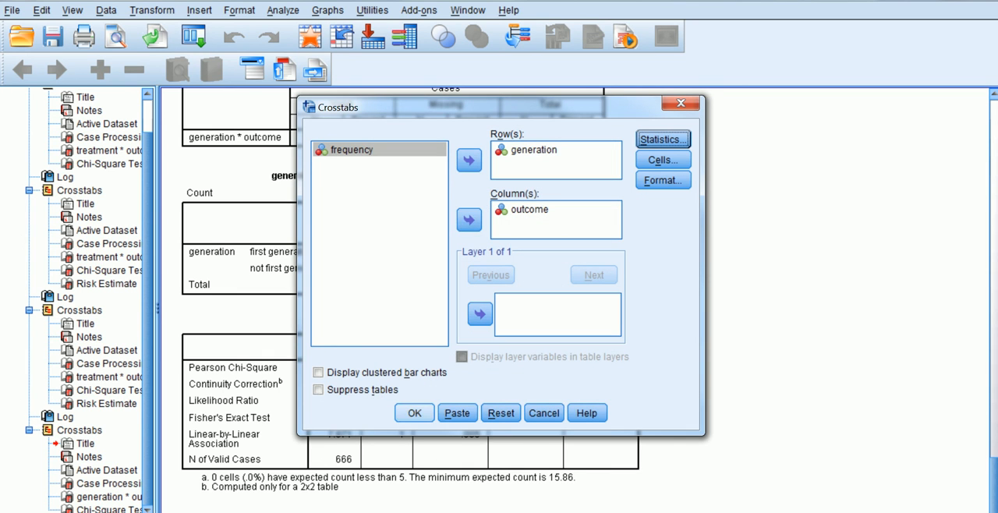
left_click(414, 413)
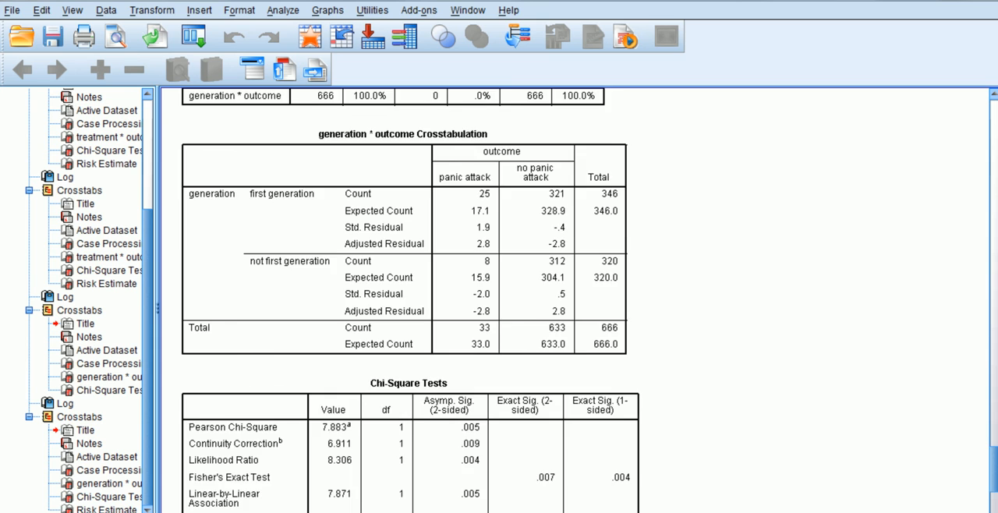
scroll(577, 301, "down", 10)
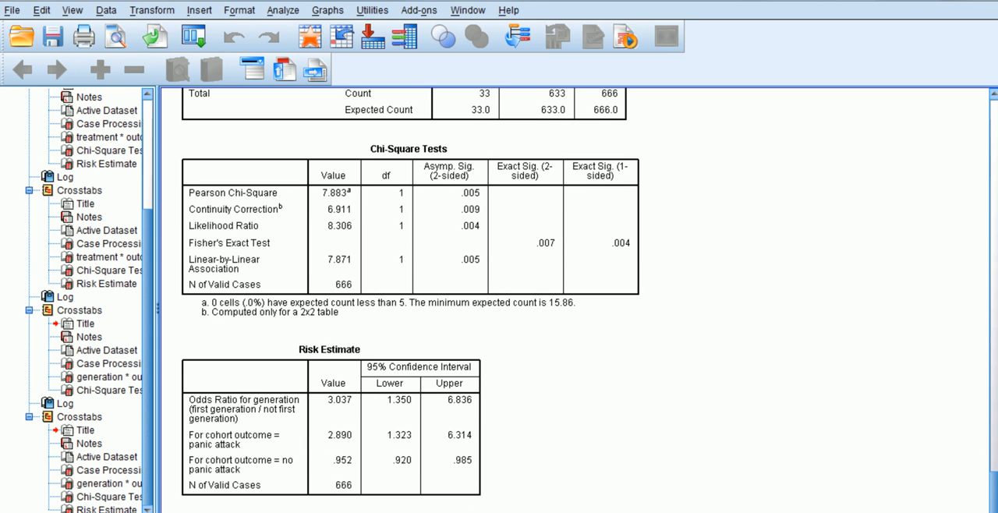